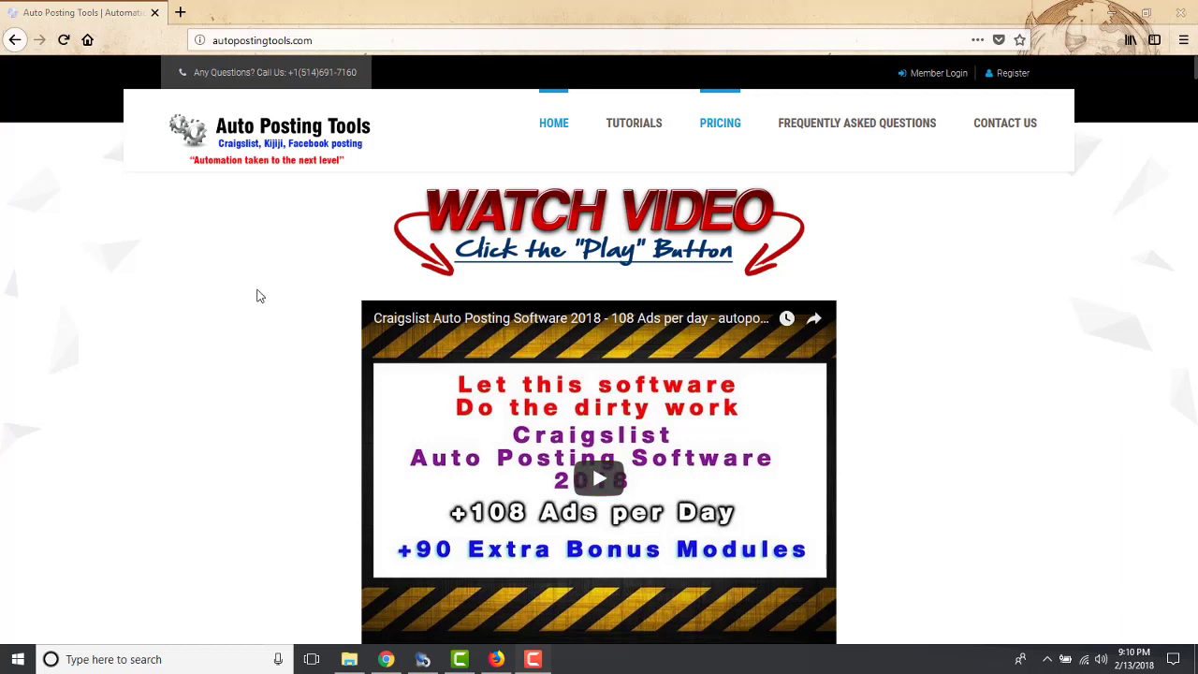
Switch to the Auto Posting Tools program and open its Facebook Marketplace Poster module
left_click(423, 660)
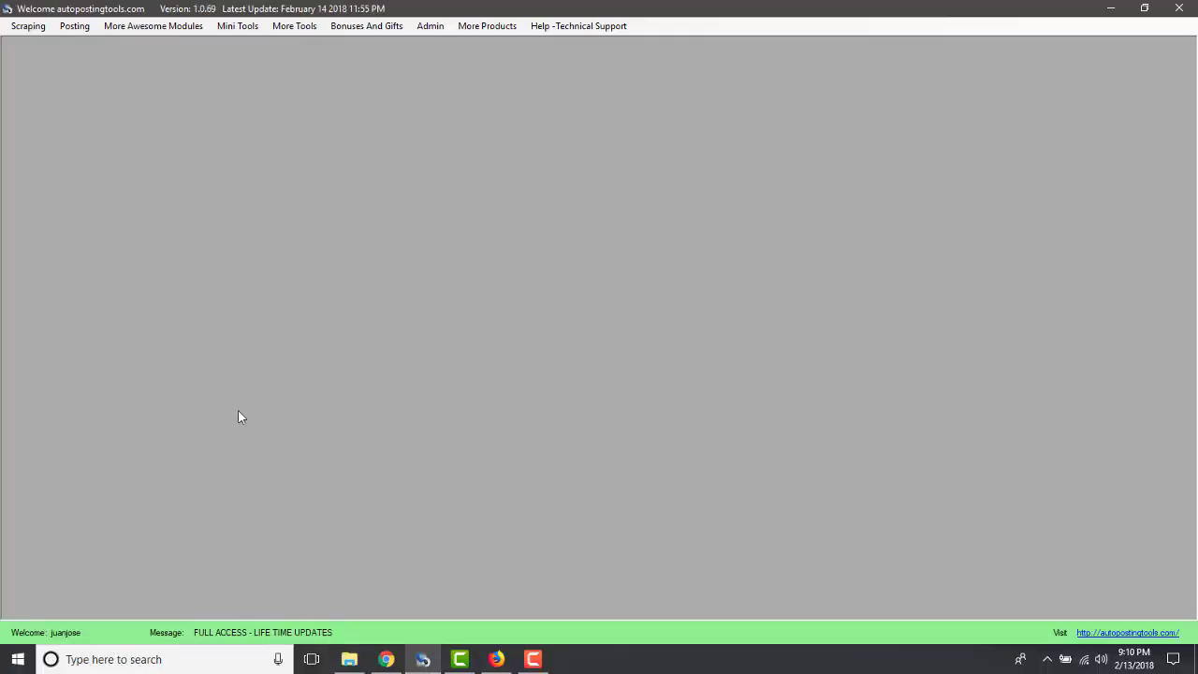
left_click(30, 26)
mouse_move(123, 31)
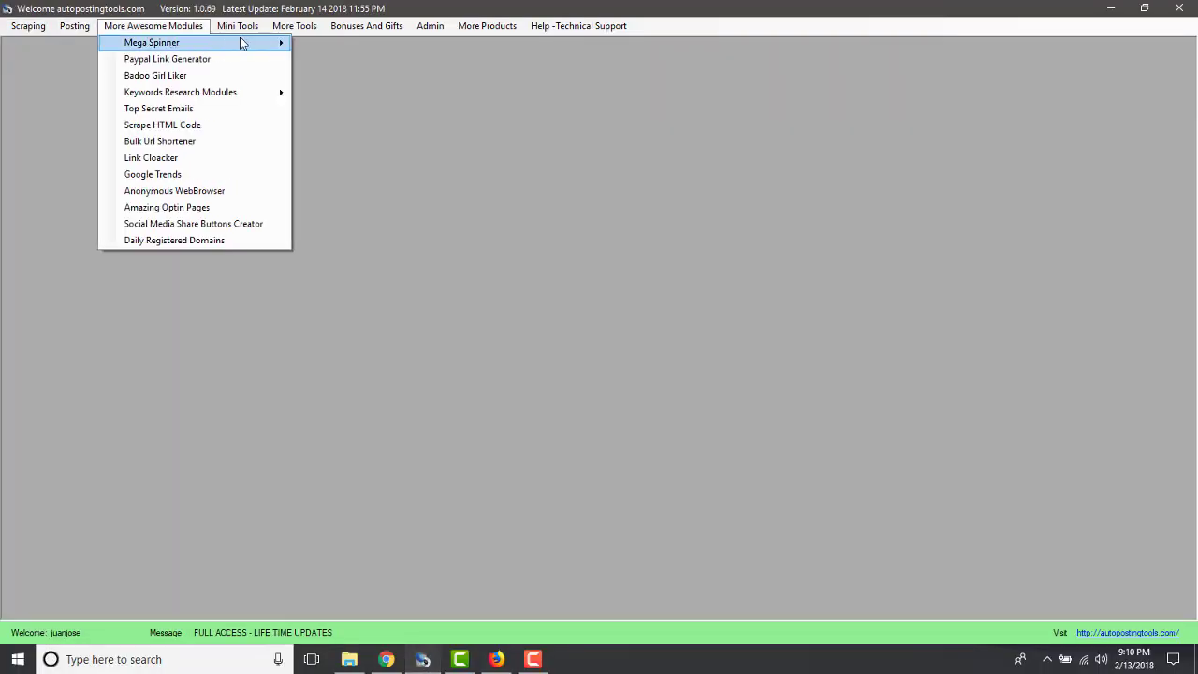
mouse_move(66, 30)
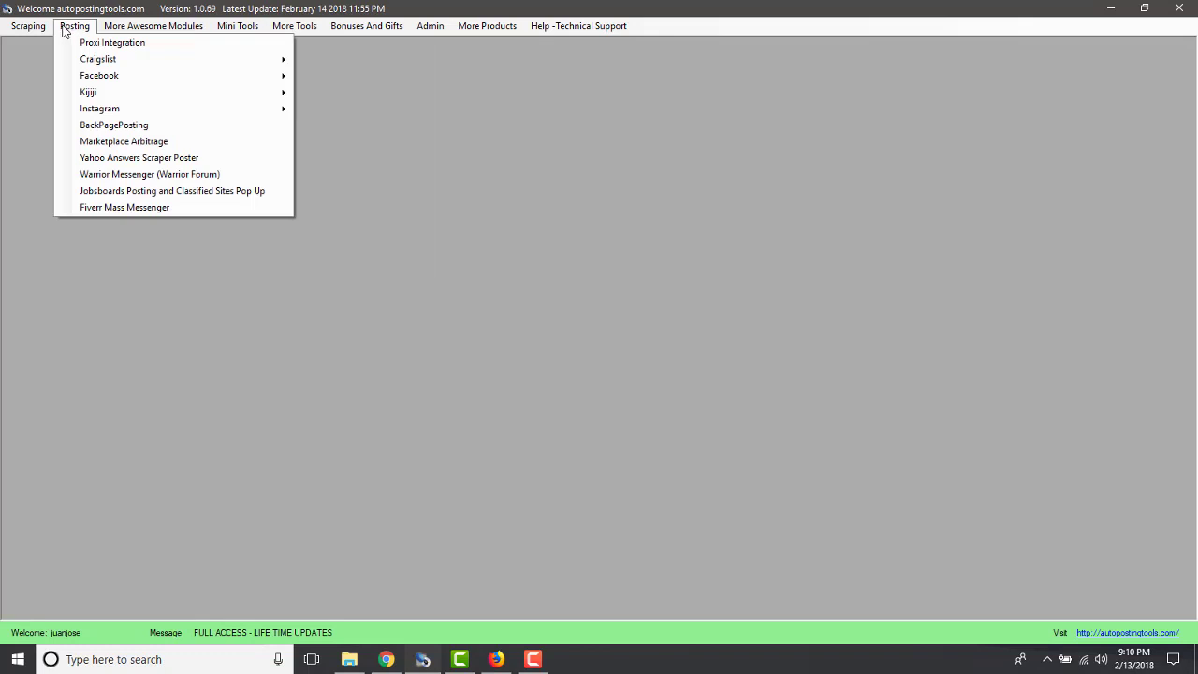
mouse_move(198, 79)
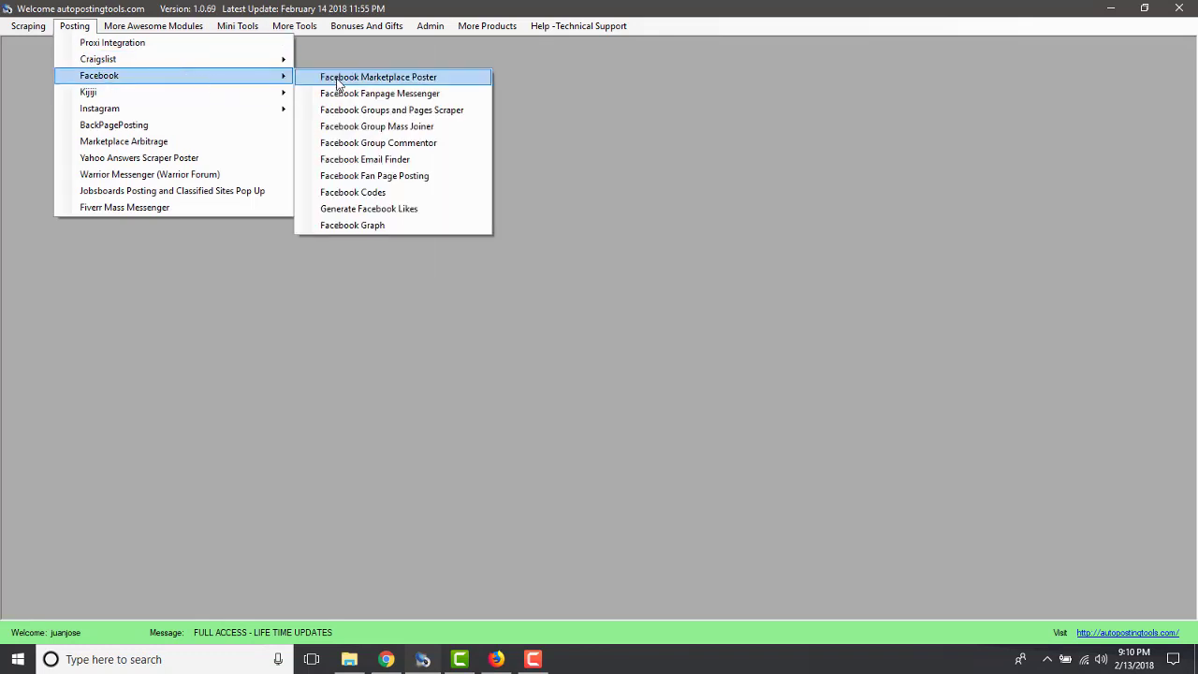
left_click(359, 78)
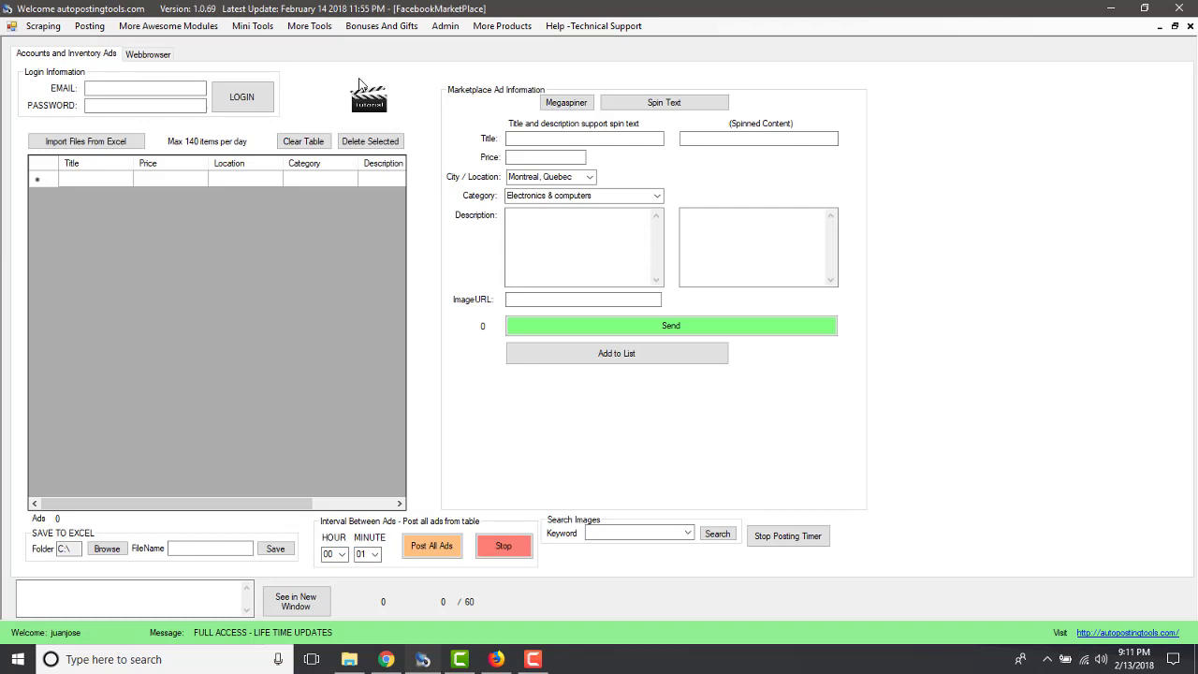
Load Facebook Marketplace in the module's built-in web browser
left_click(167, 91)
left_click(183, 106)
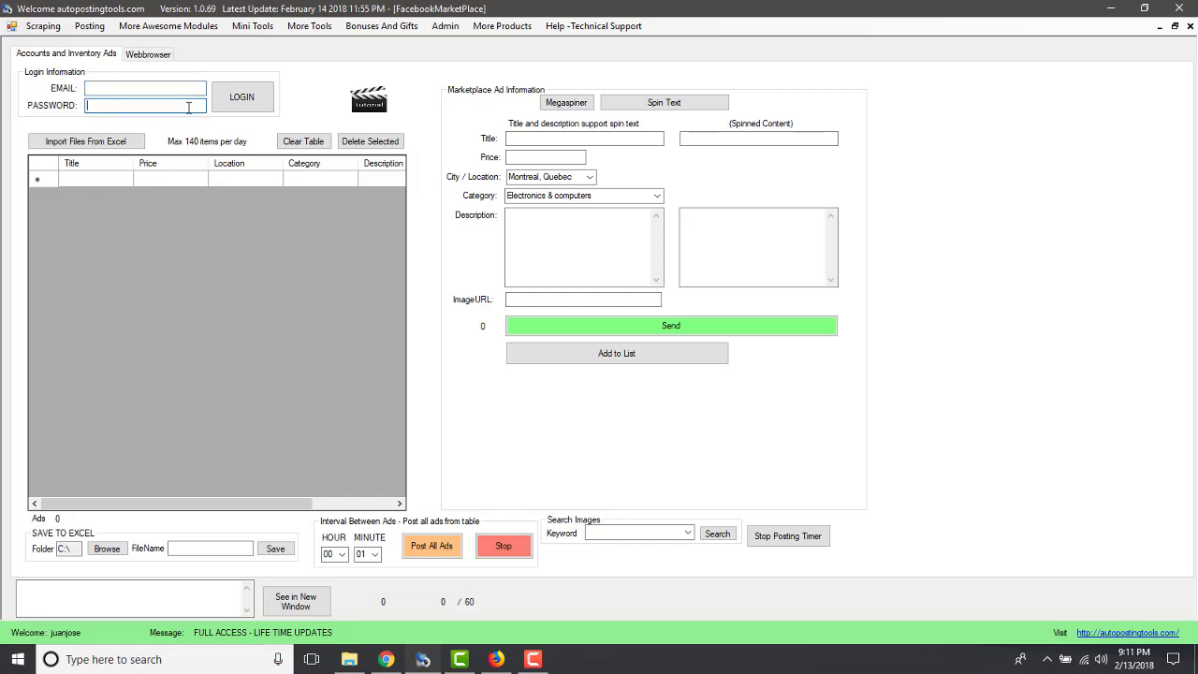
left_click(148, 55)
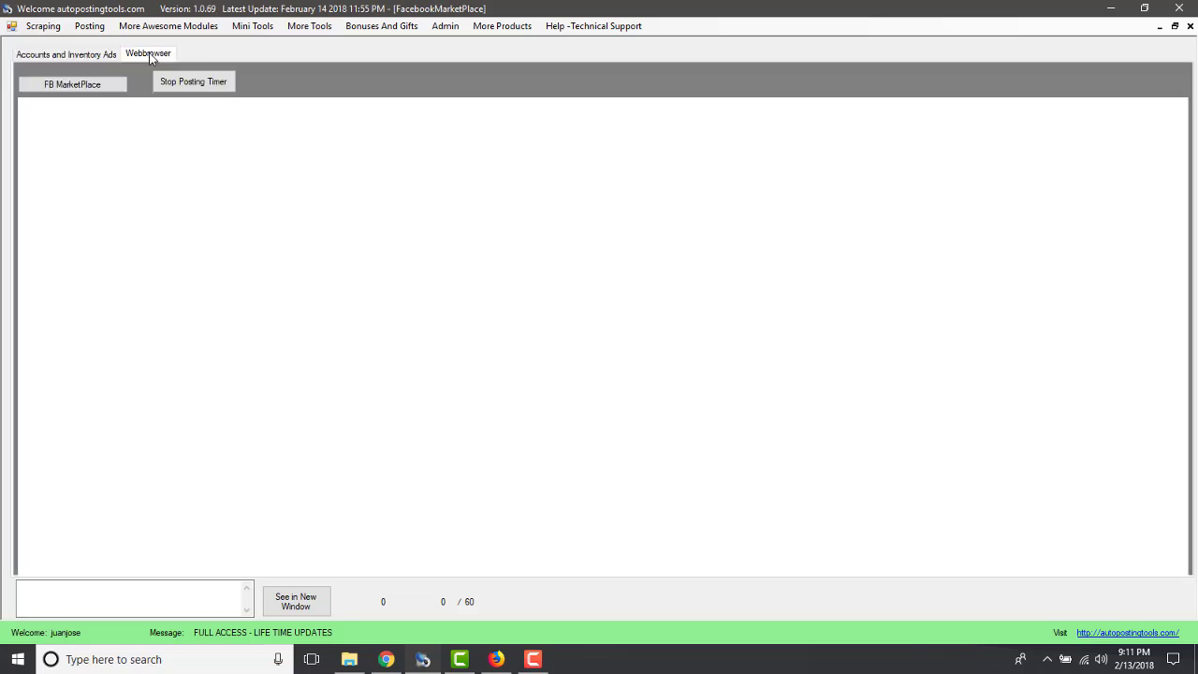
left_click(75, 86)
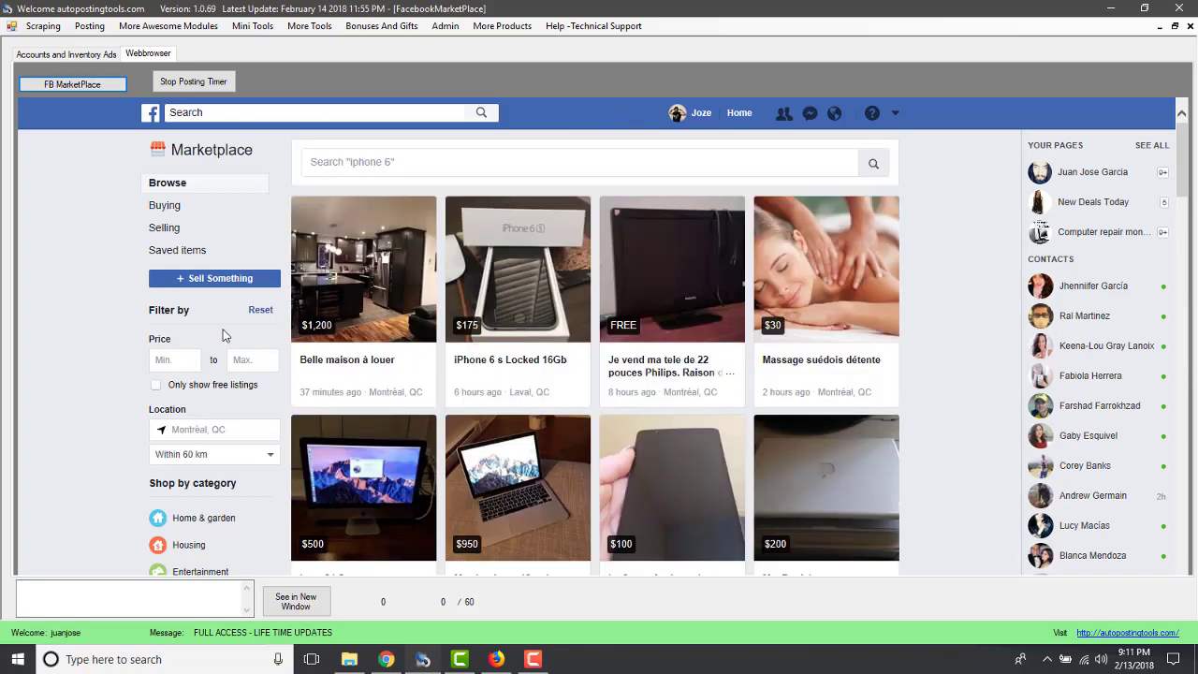
Open Marketplace's blank selling form to view its fields, and discard the listing
left_click(235, 283)
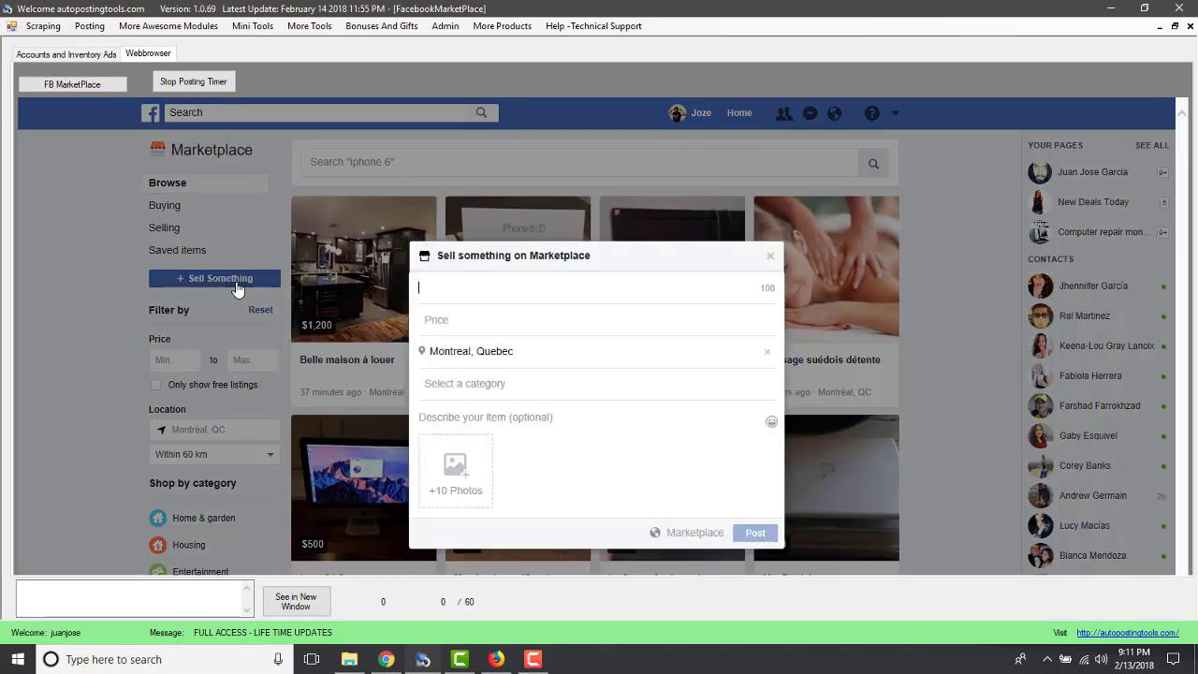
left_click(494, 287)
left_click(770, 257)
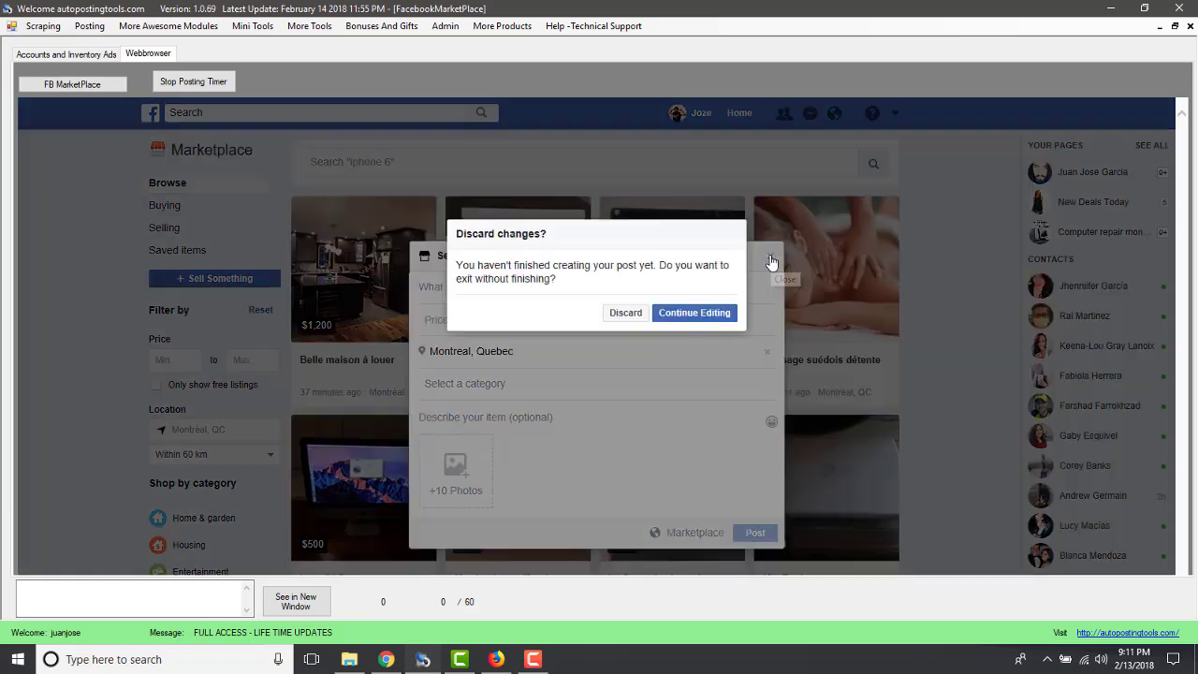
left_click(657, 314)
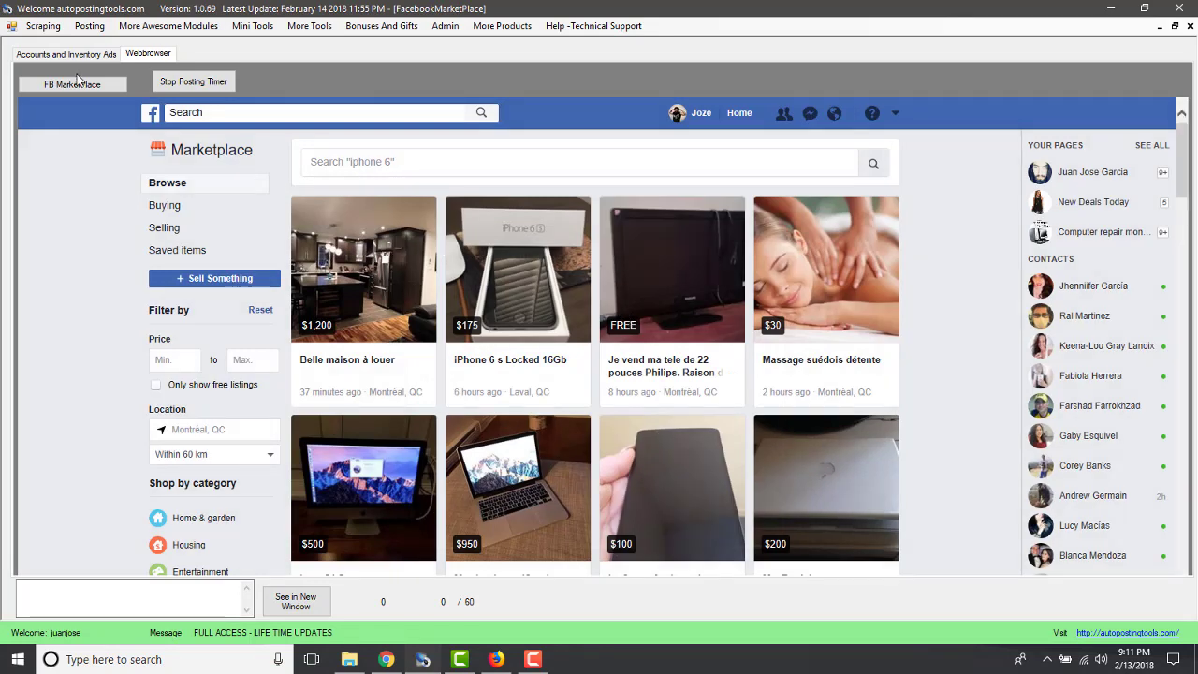
Generate title spin text in Megaspinner from Iphone 8, Nice iphone 8, Amazing iphone 8 and beautiful iphone 8, and copy it
left_click(79, 60)
left_click(536, 141)
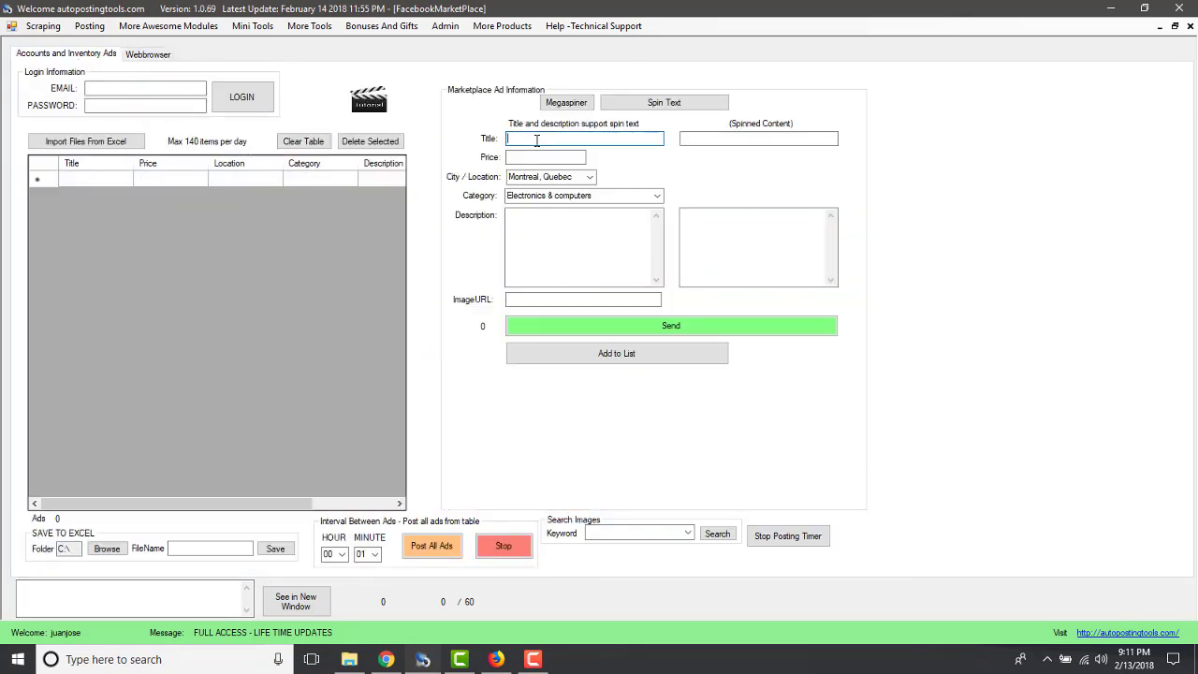
left_click(581, 109)
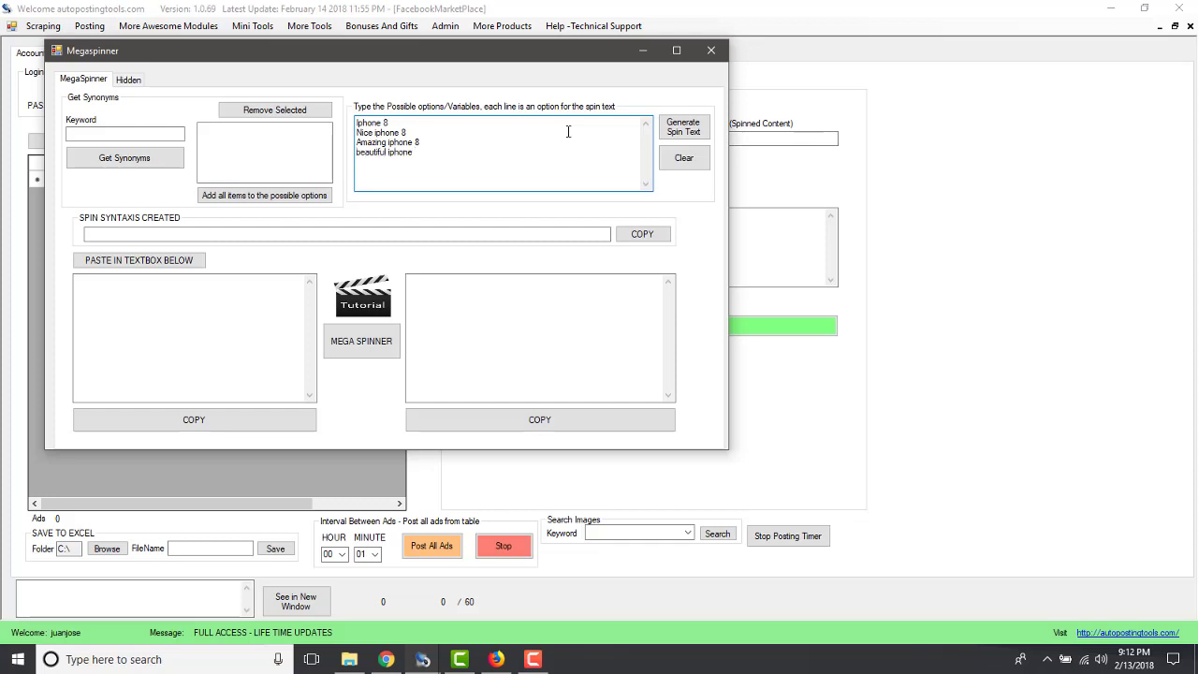
left_click(696, 134)
left_click(641, 234)
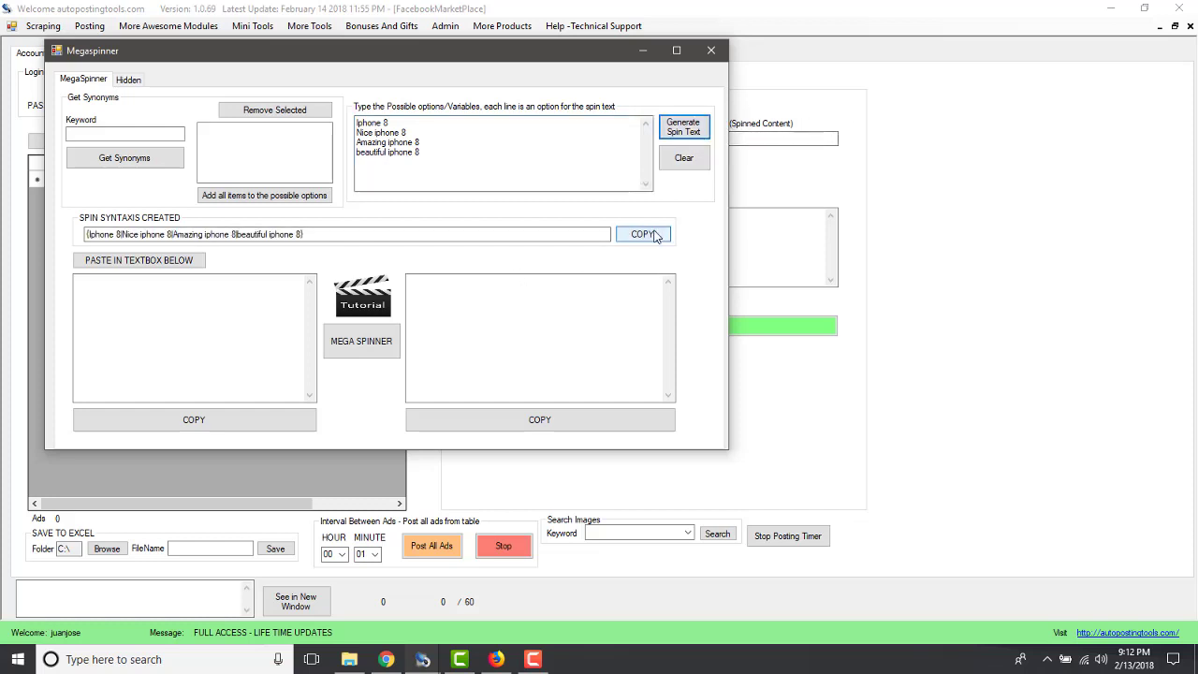
left_click(711, 50)
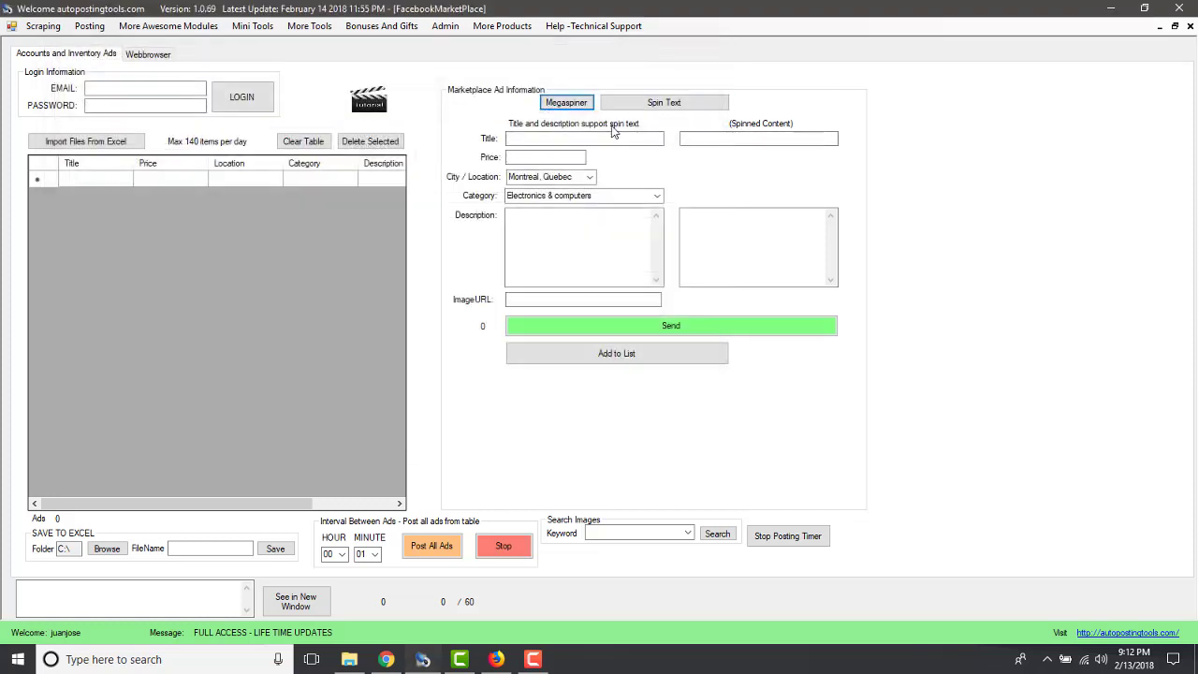
Paste the copied spin syntax as the ad's title and spin it repeatedly to preview different title variations
left_click(566, 139)
key("ctrl+v")
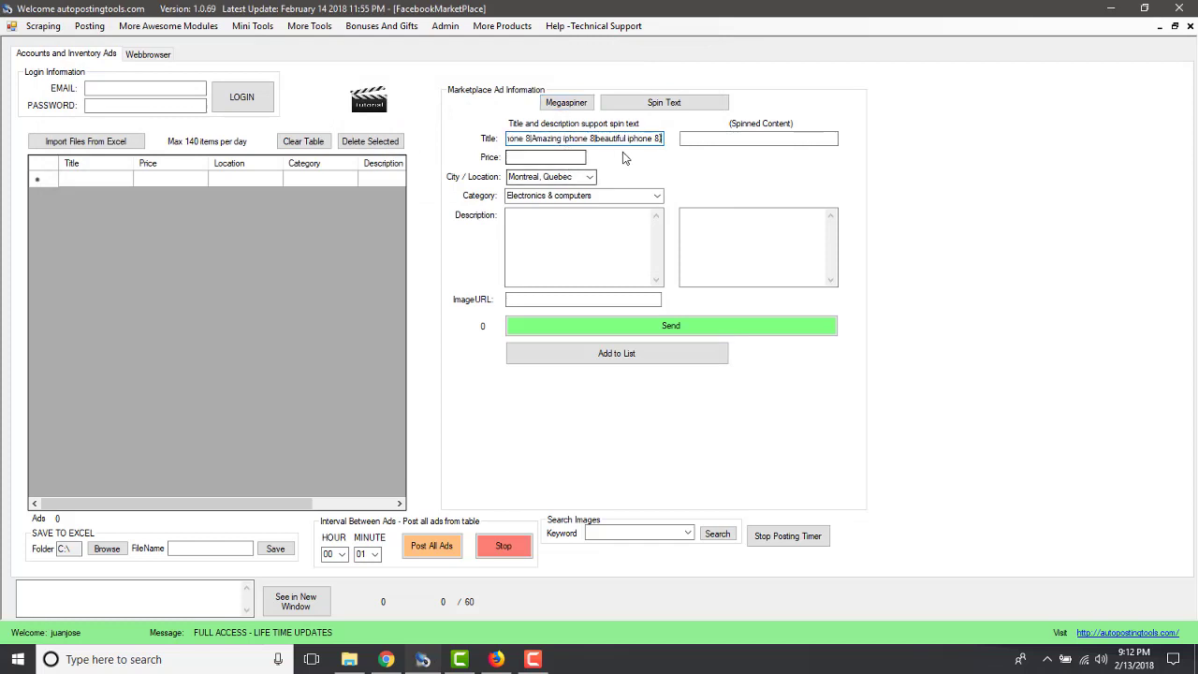
left_click(652, 104)
left_click(652, 105)
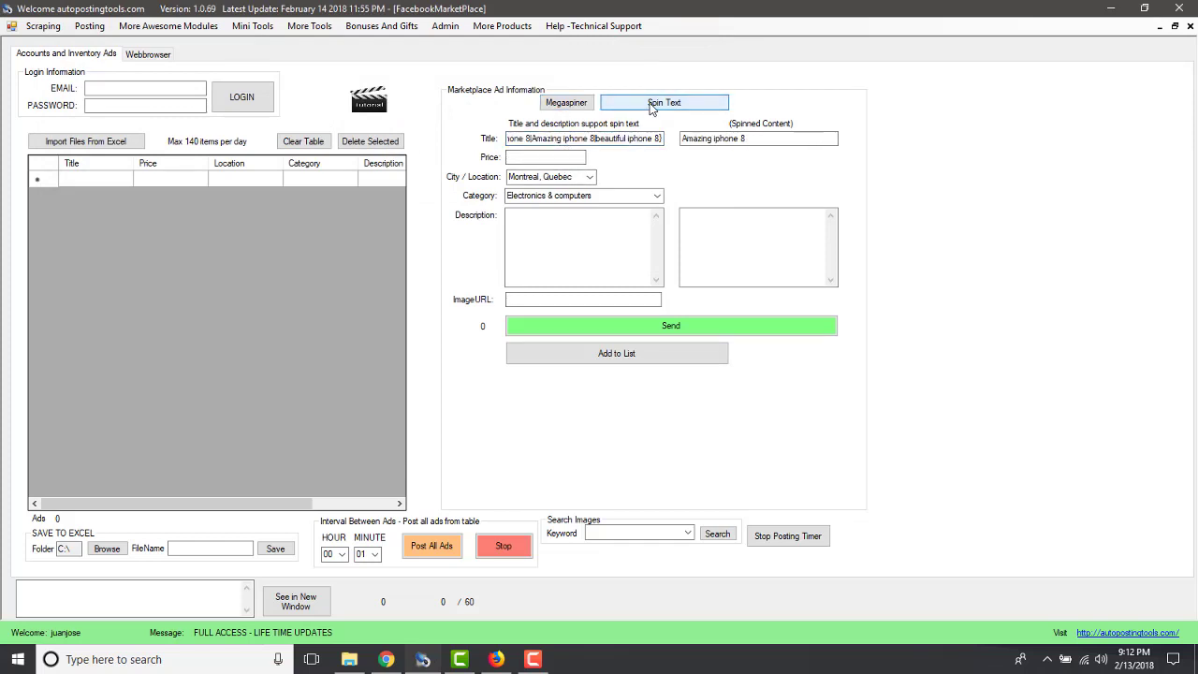
left_click(652, 105)
left_click(652, 105)
left_click(652, 105)
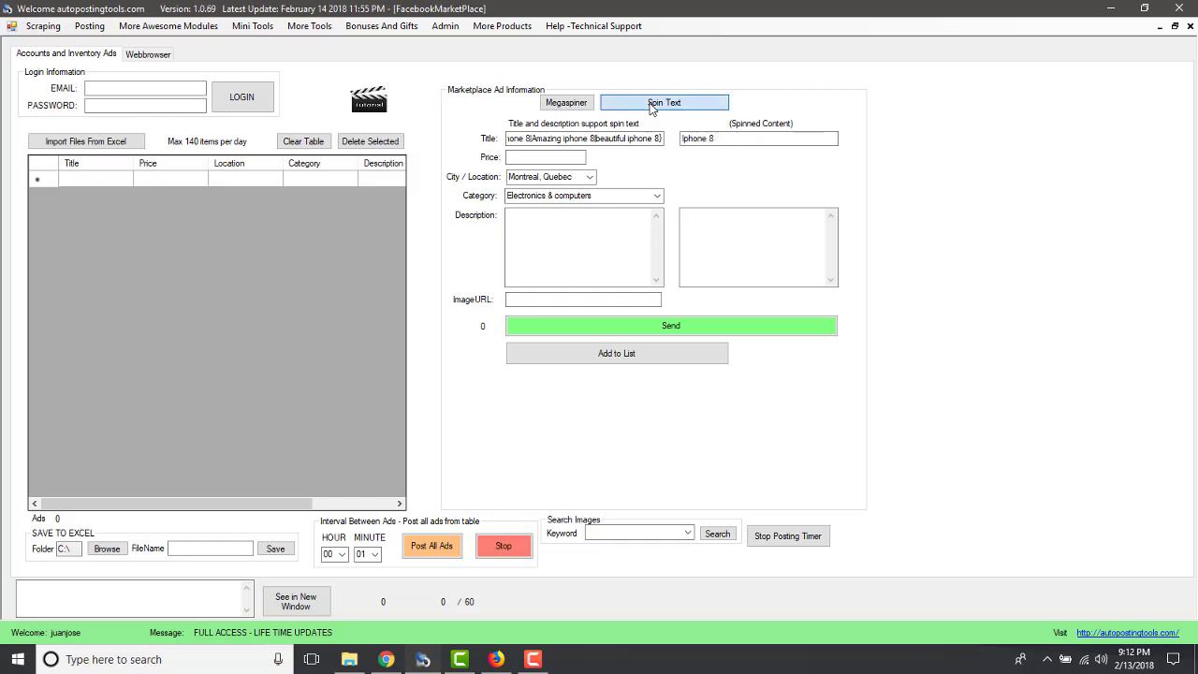
left_click(652, 104)
left_click(652, 105)
left_click(652, 105)
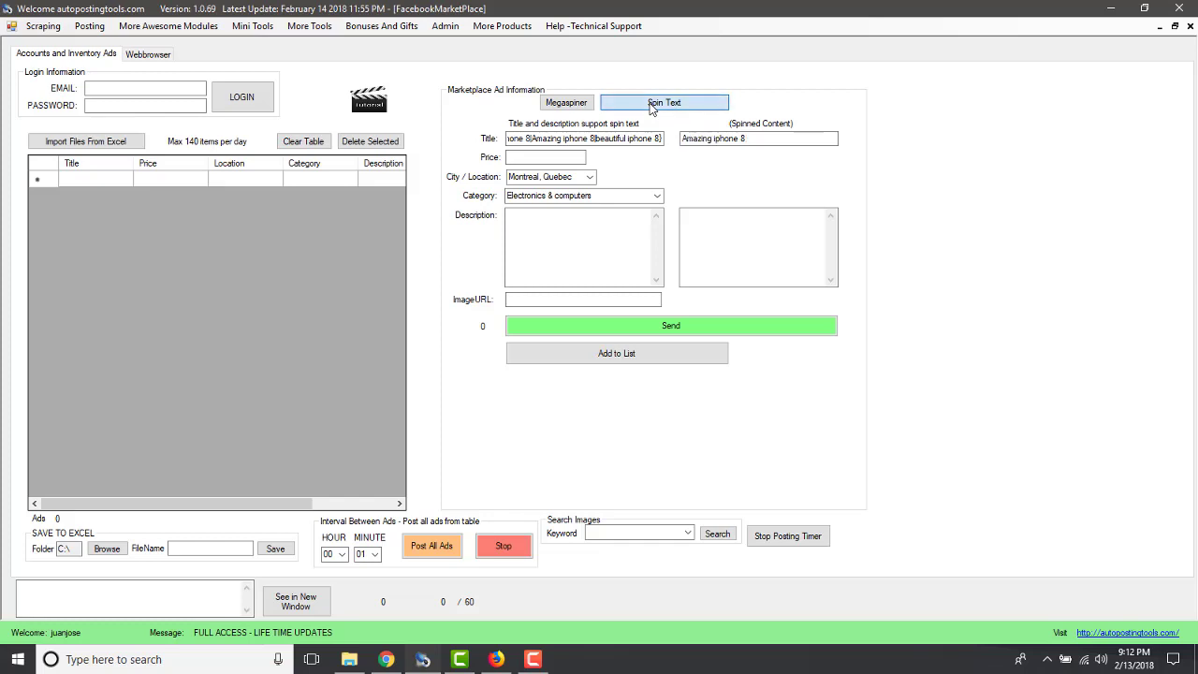
Set the Marketplace ad's price to 857
left_click(747, 139)
left_click_drag(747, 139, 660, 152)
left_click(562, 160)
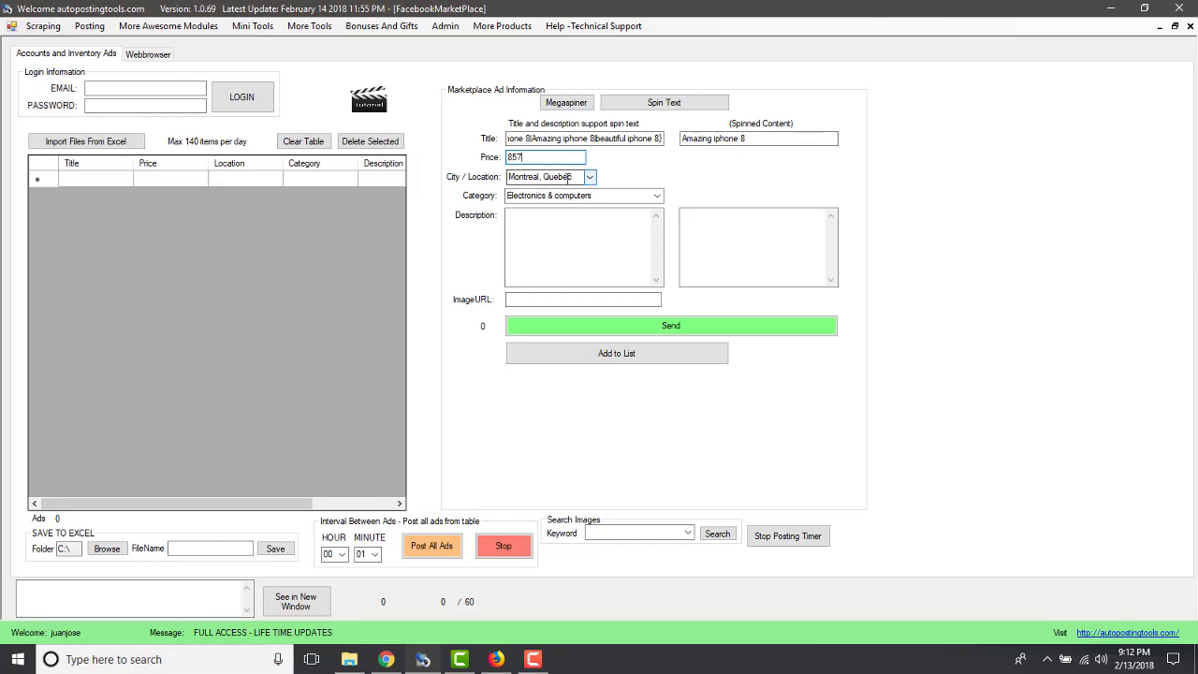
Look up boston as the location in a new Marketplace listing, copy the "Chinatown, Boston" suggestion, and discard the listing
left_click(566, 178)
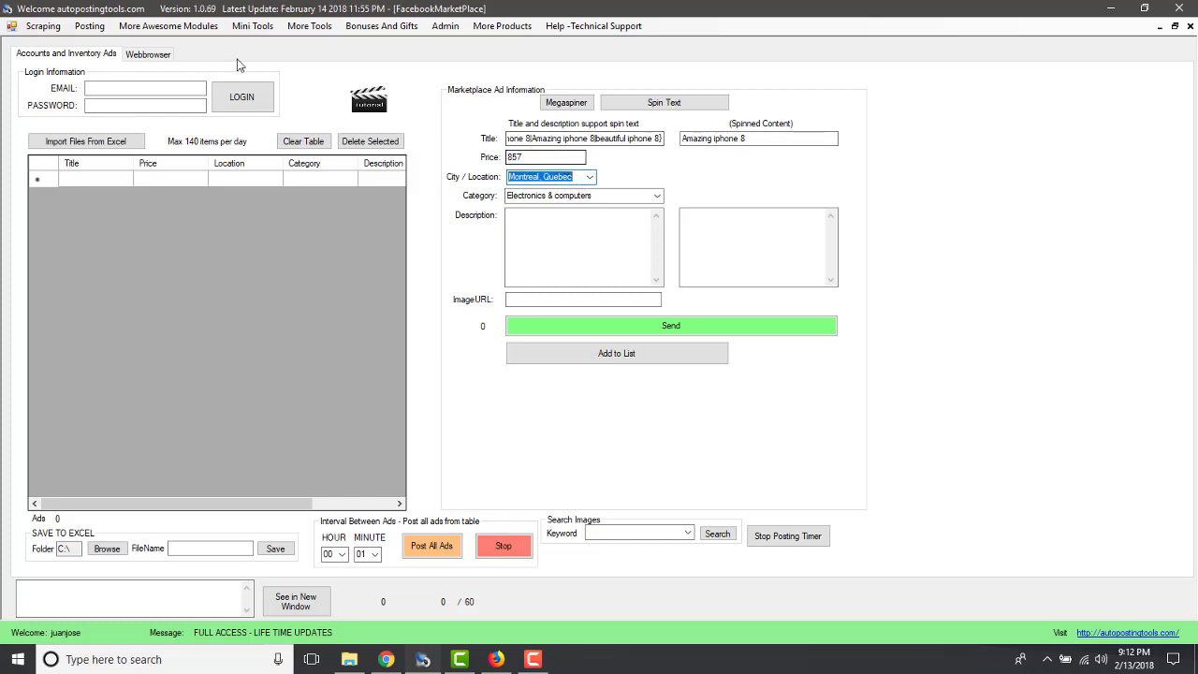
left_click(159, 58)
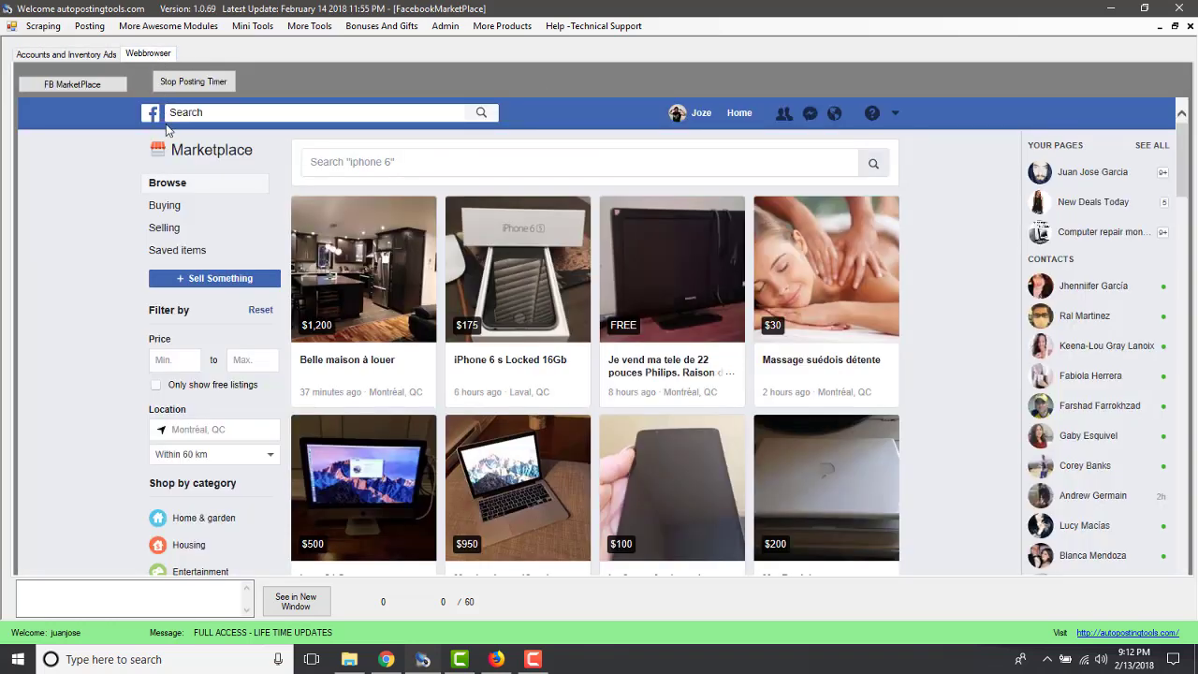
left_click(220, 281)
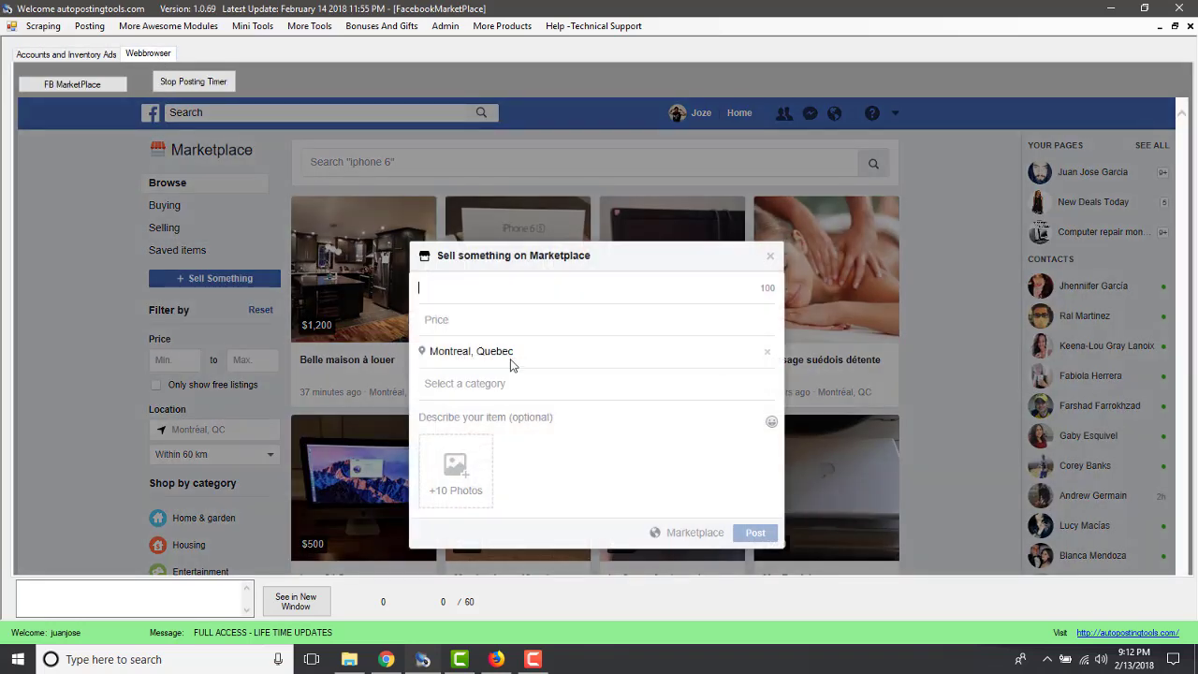
left_click(518, 361)
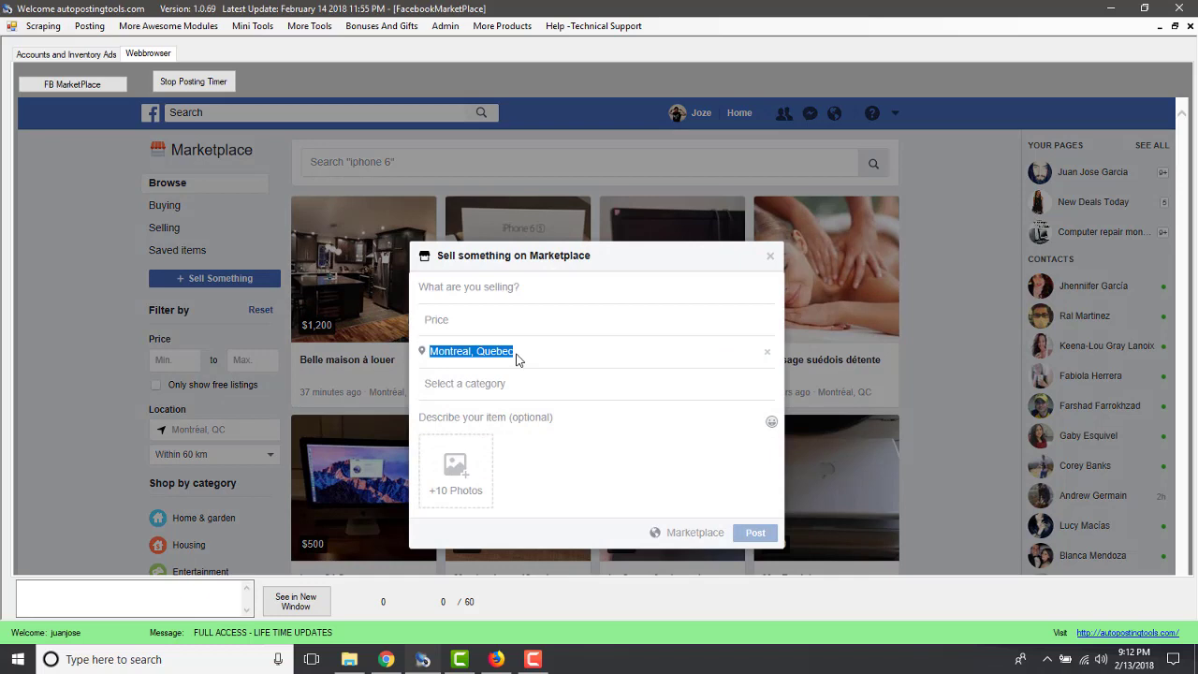
type("boston")
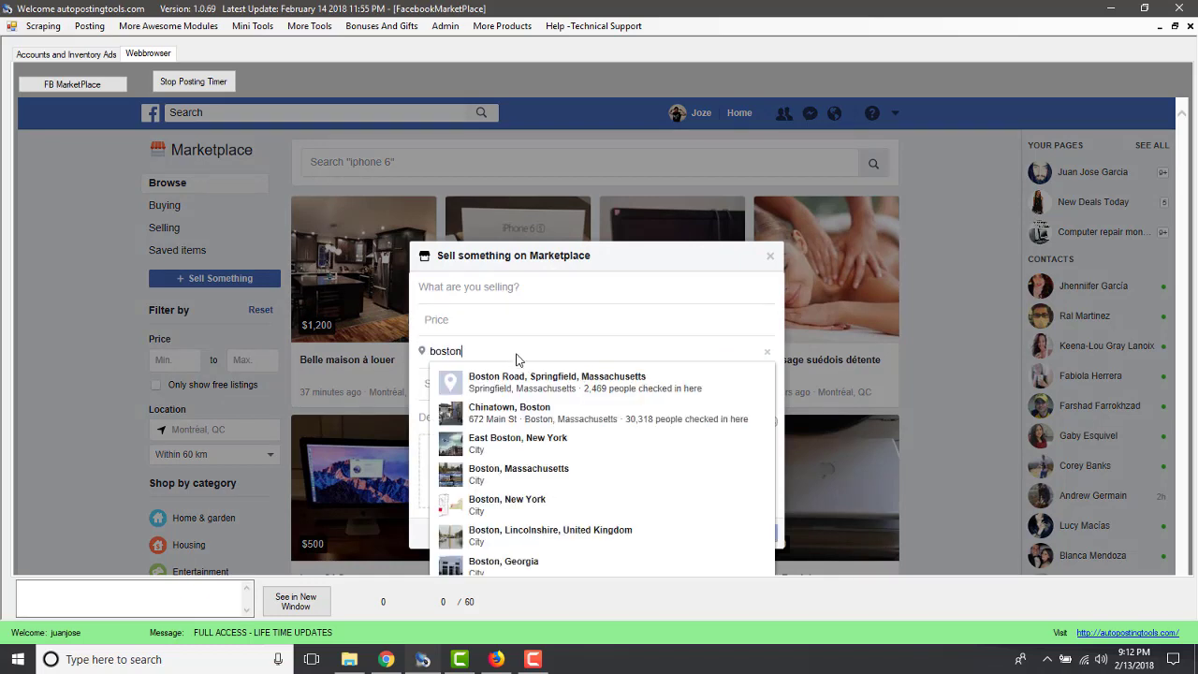
left_click(520, 413)
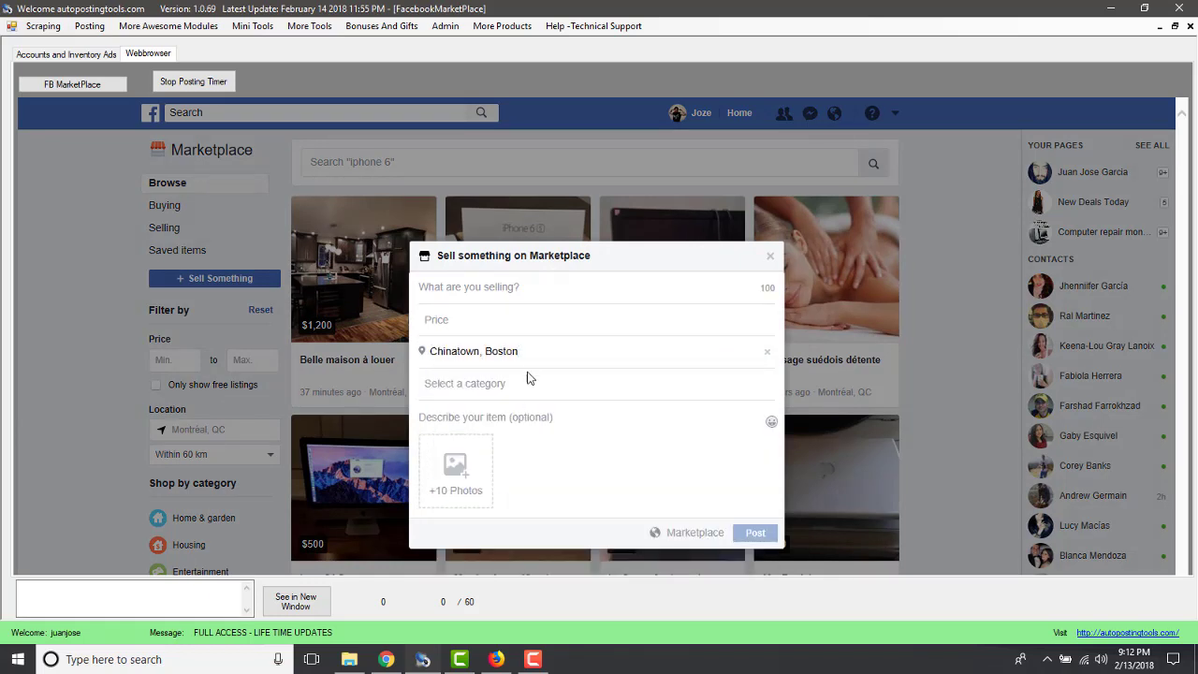
left_click_drag(531, 347, 400, 365)
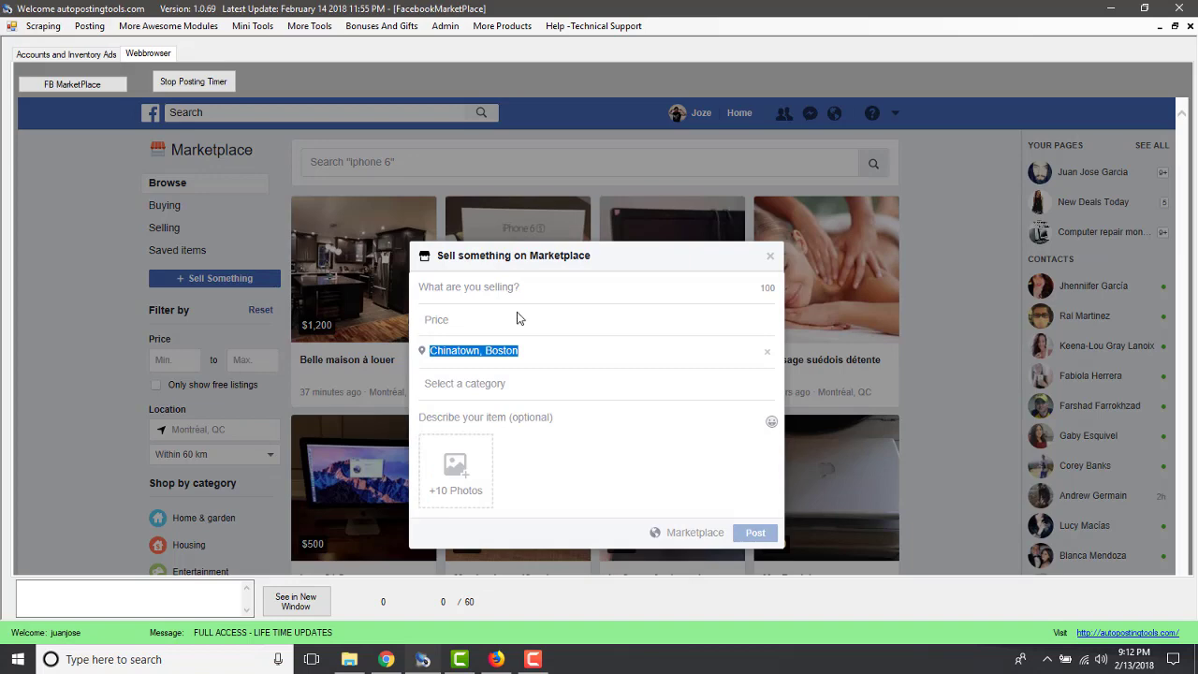
left_click(769, 255)
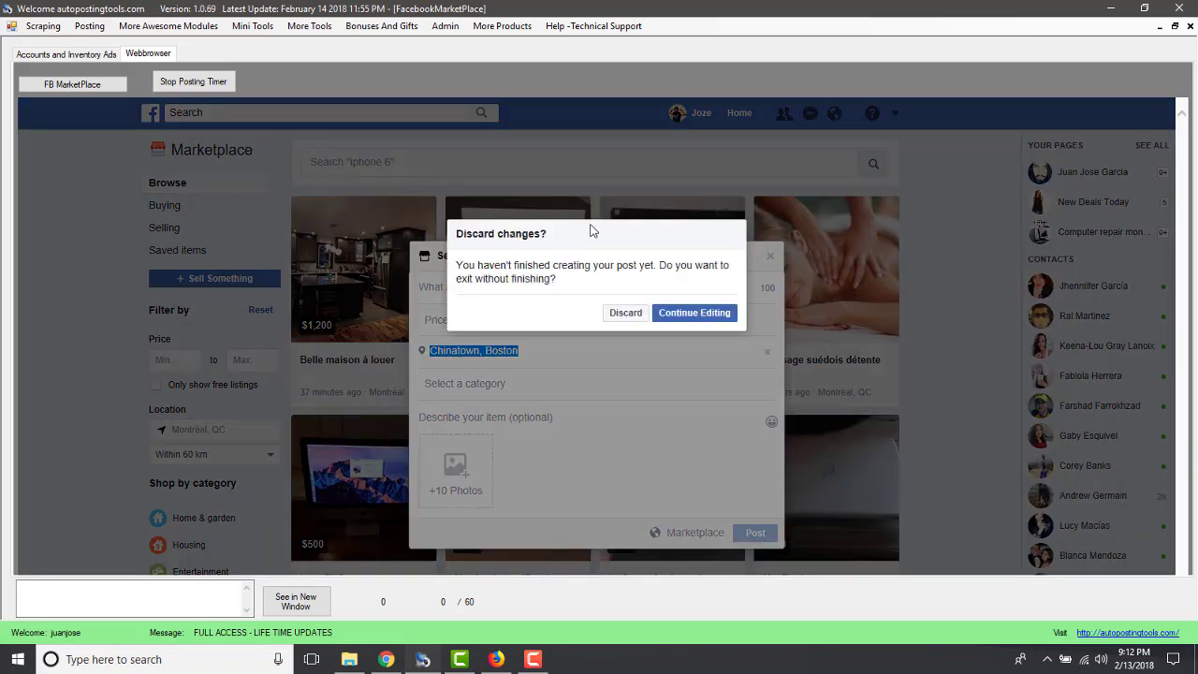
left_click(627, 312)
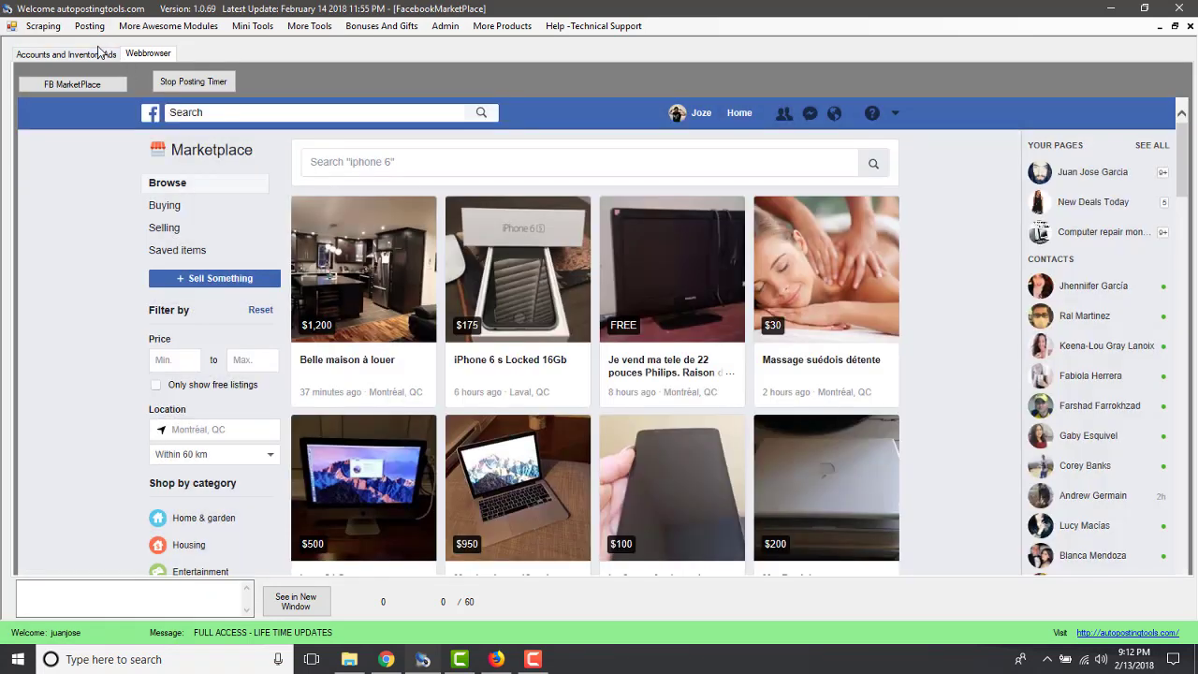
Set the ad's location to the copied "Chinatown, Boston" and its category to Mobile Phones
left_click(98, 54)
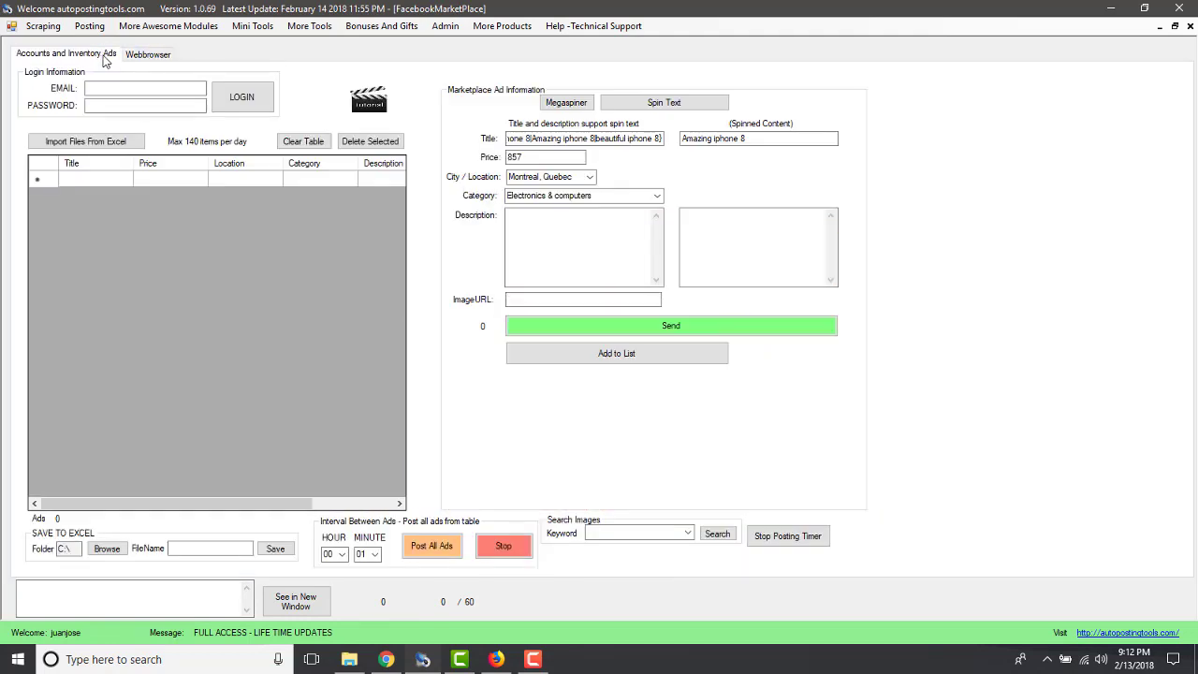
scroll(566, 175, "down", 1)
left_click(578, 179)
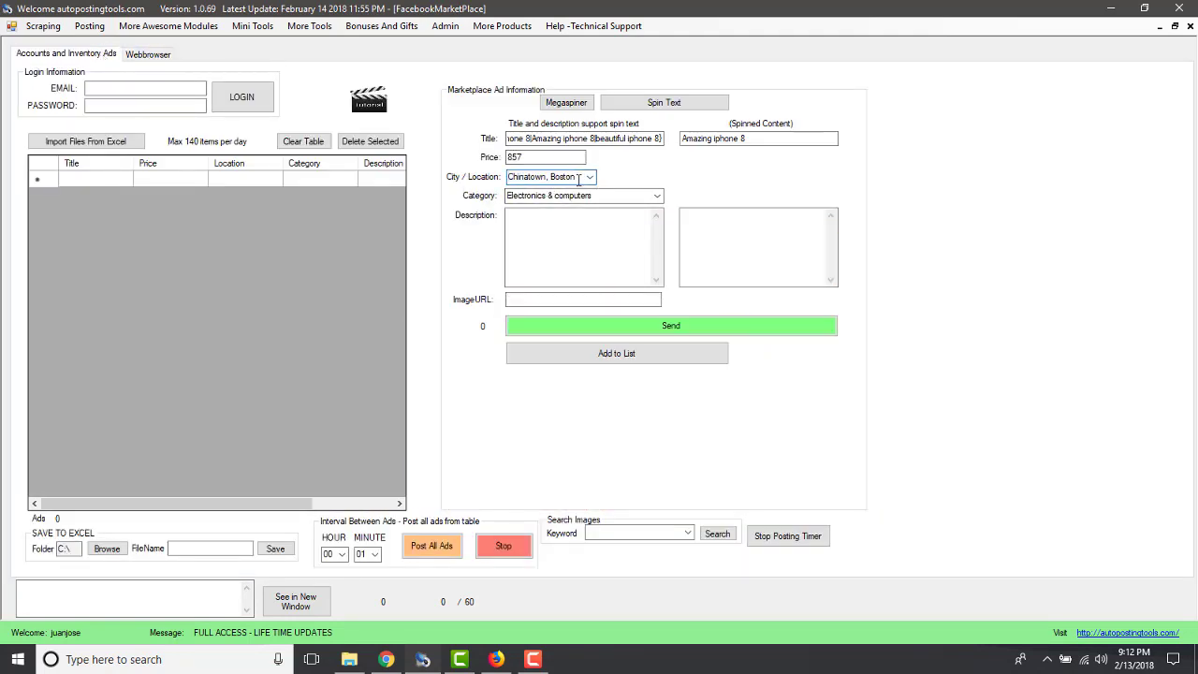
left_click_drag(578, 178, 506, 175)
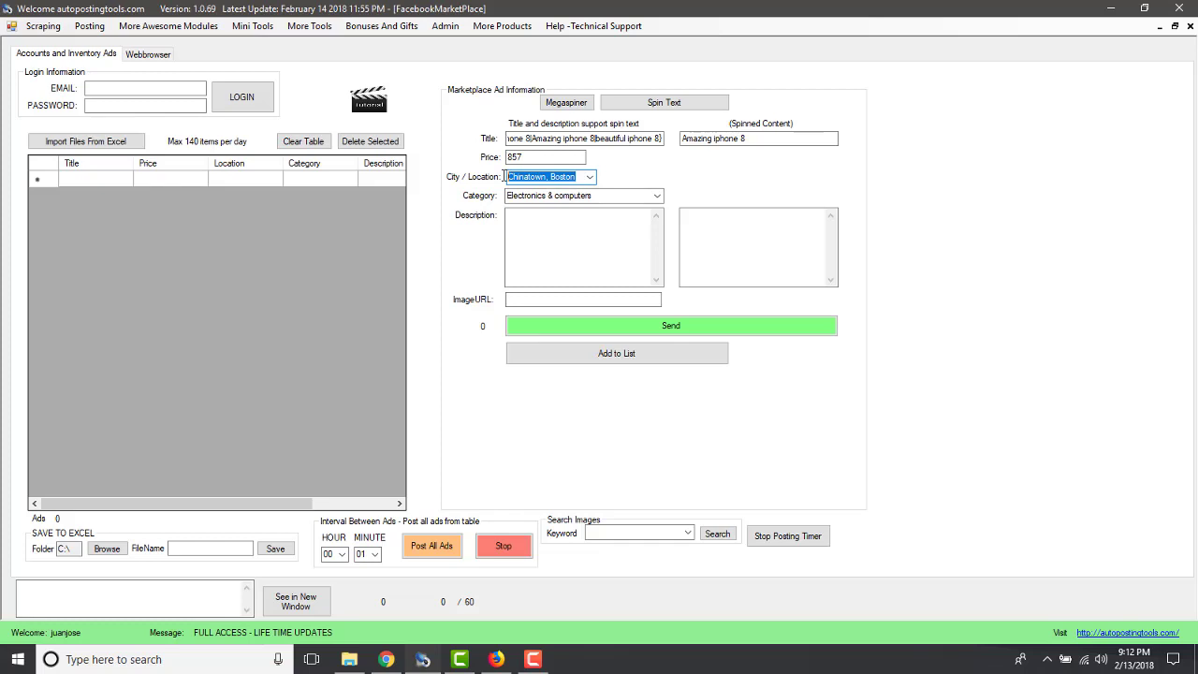
left_click(654, 197)
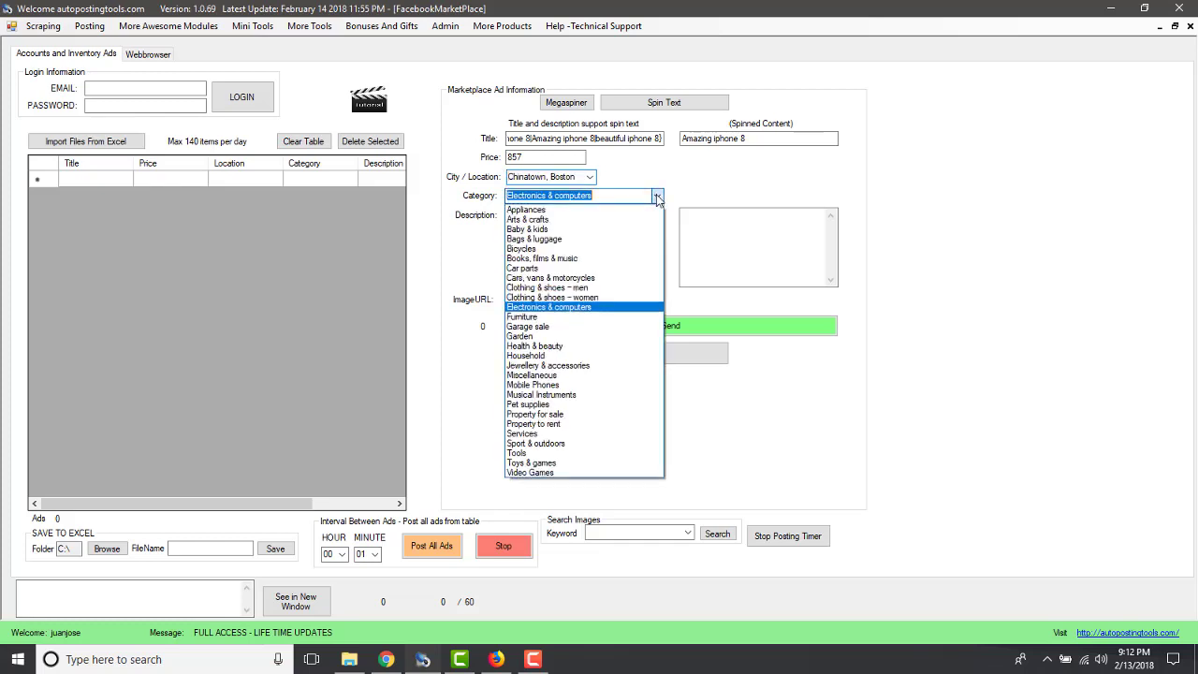
left_click(586, 384)
Generate and copy description spin syntax from "amazing beautiful iphone 8", "iphone 8 brand new", "i am selling my iphone" and "i will sell my iphone 8 today"
left_click(577, 260)
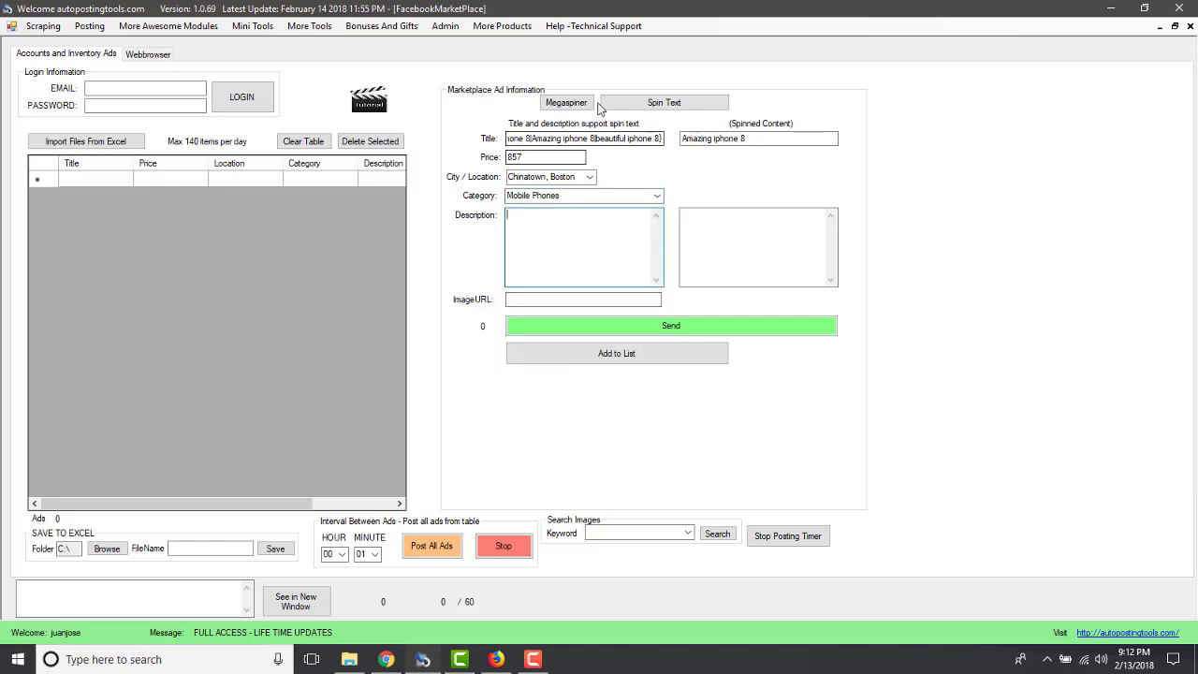
left_click(566, 102)
left_click(440, 187)
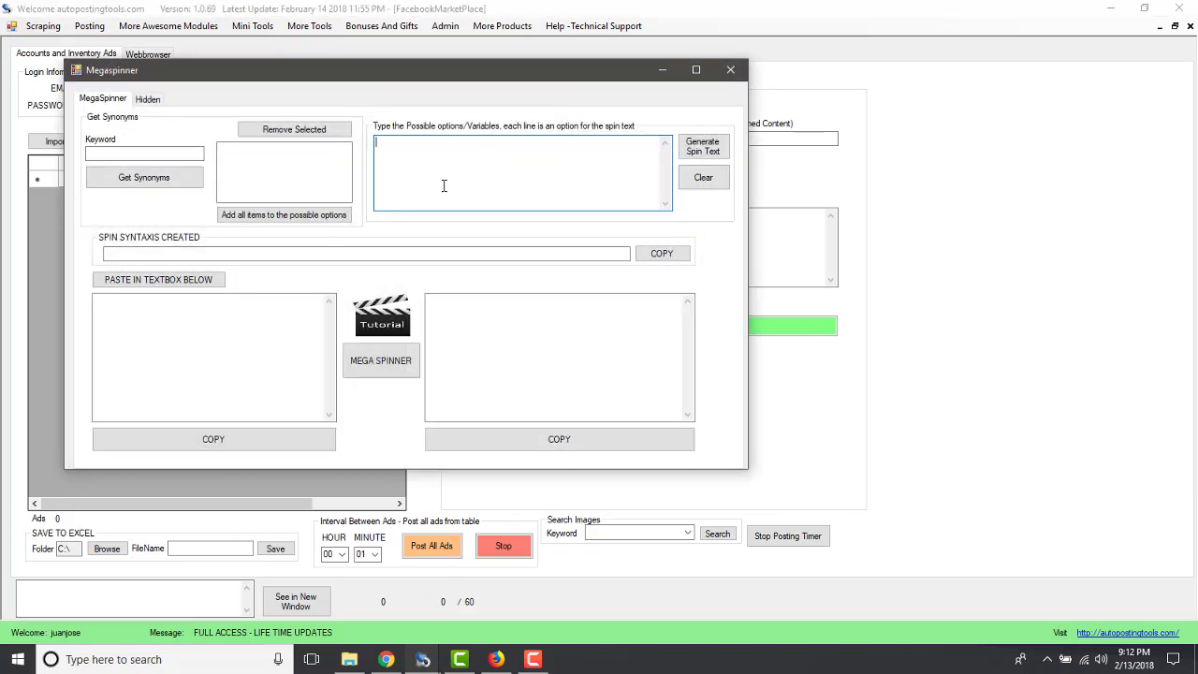
type("amazing beautiful iphone 8")
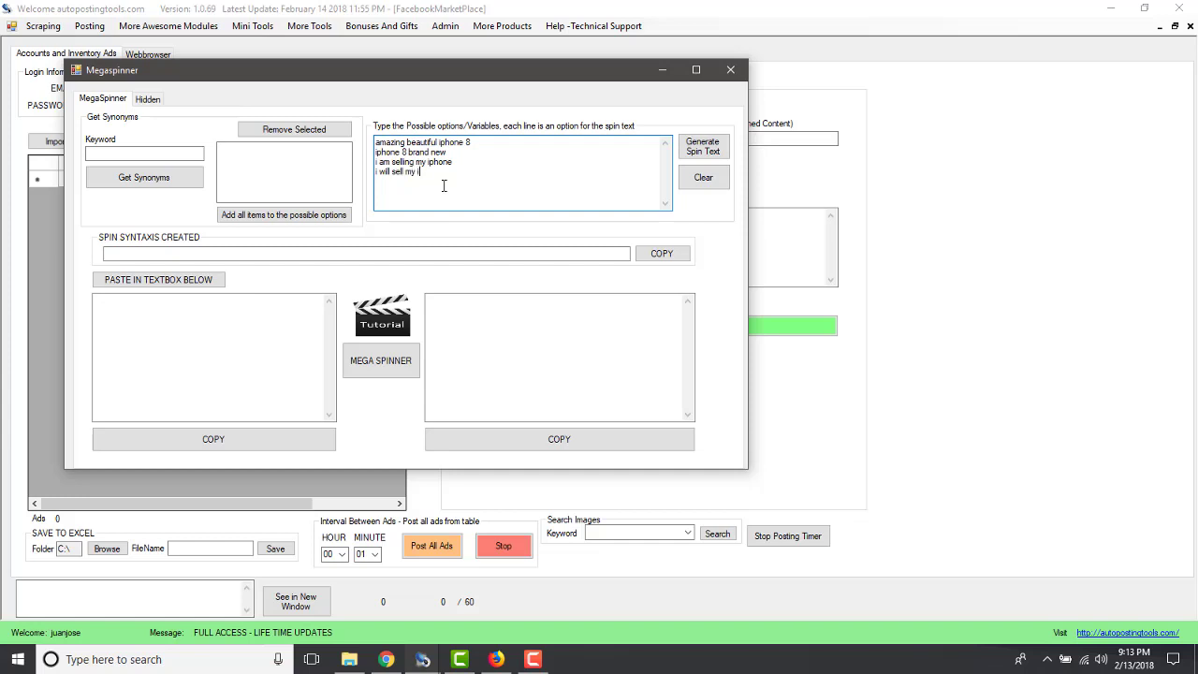
type("today")
left_click_drag(473, 172, 374, 140)
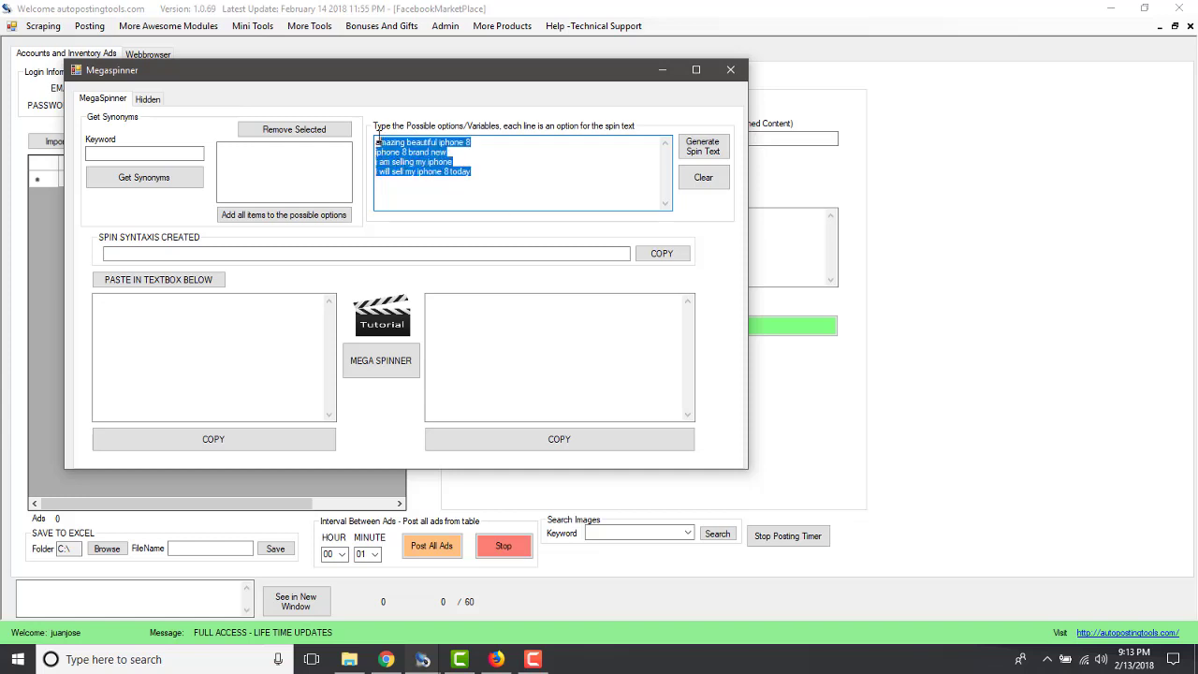
left_click(697, 146)
left_click(661, 253)
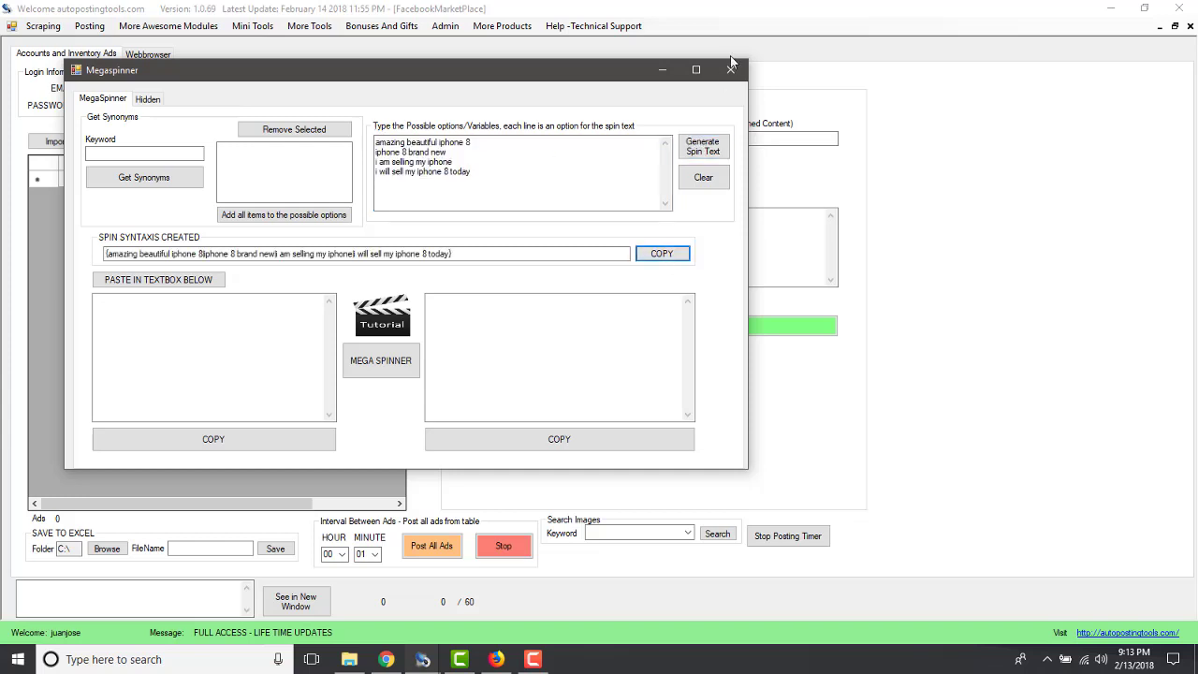
left_click(730, 69)
Paste the copied spin syntax twice into the ad's description, with a blank line between the two blocks
left_click(563, 229)
key("ctrl+v")
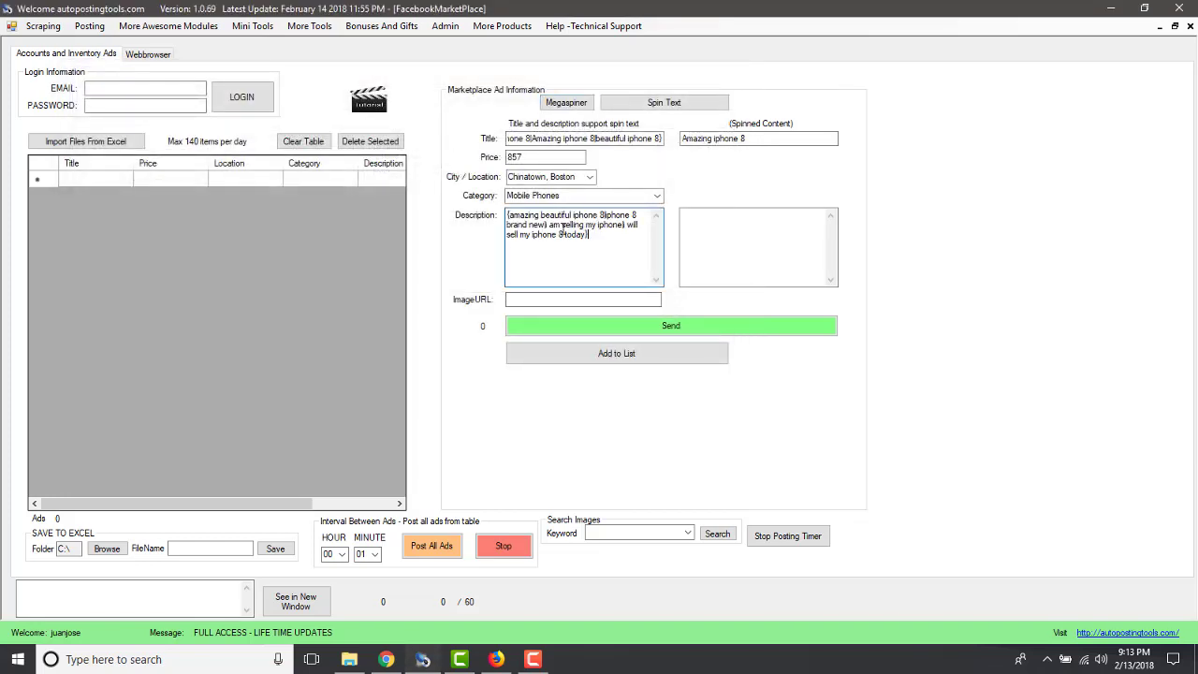
key("ctrl+v")
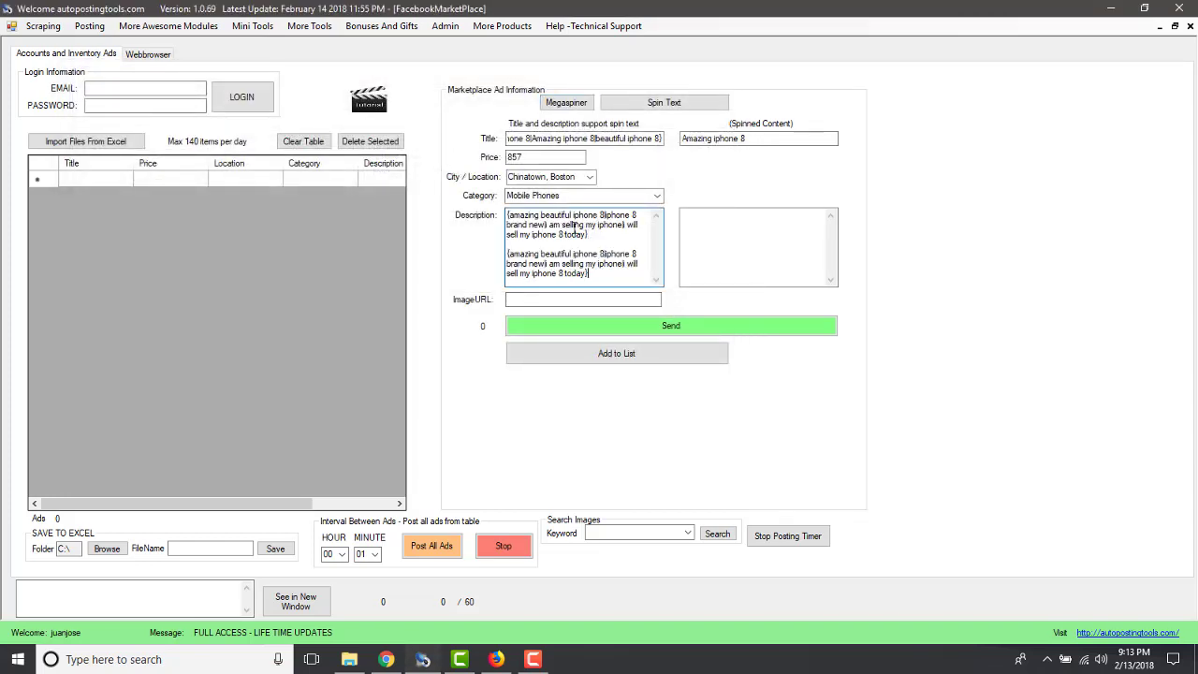
Spin the ad text repeatedly to preview different combinations of the title and the two description lines
left_click_drag(599, 235, 496, 201)
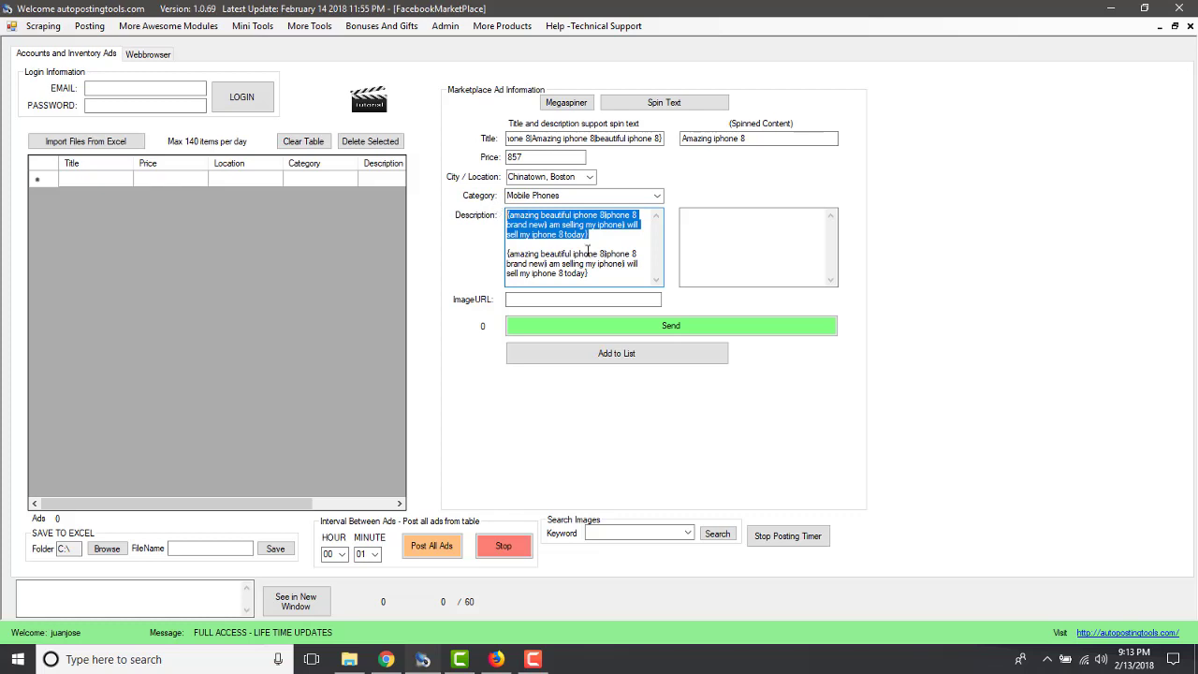
left_click(650, 105)
left_click(649, 105)
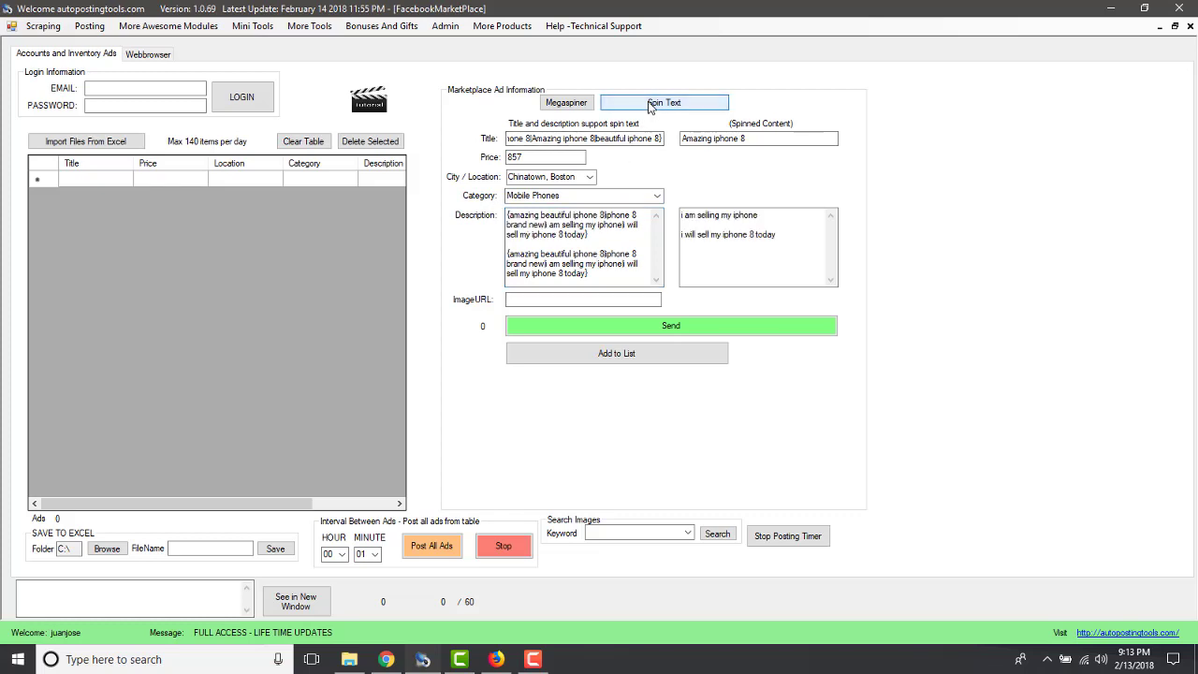
left_click(649, 105)
left_click(649, 105)
left_click(649, 105)
left_click(649, 105)
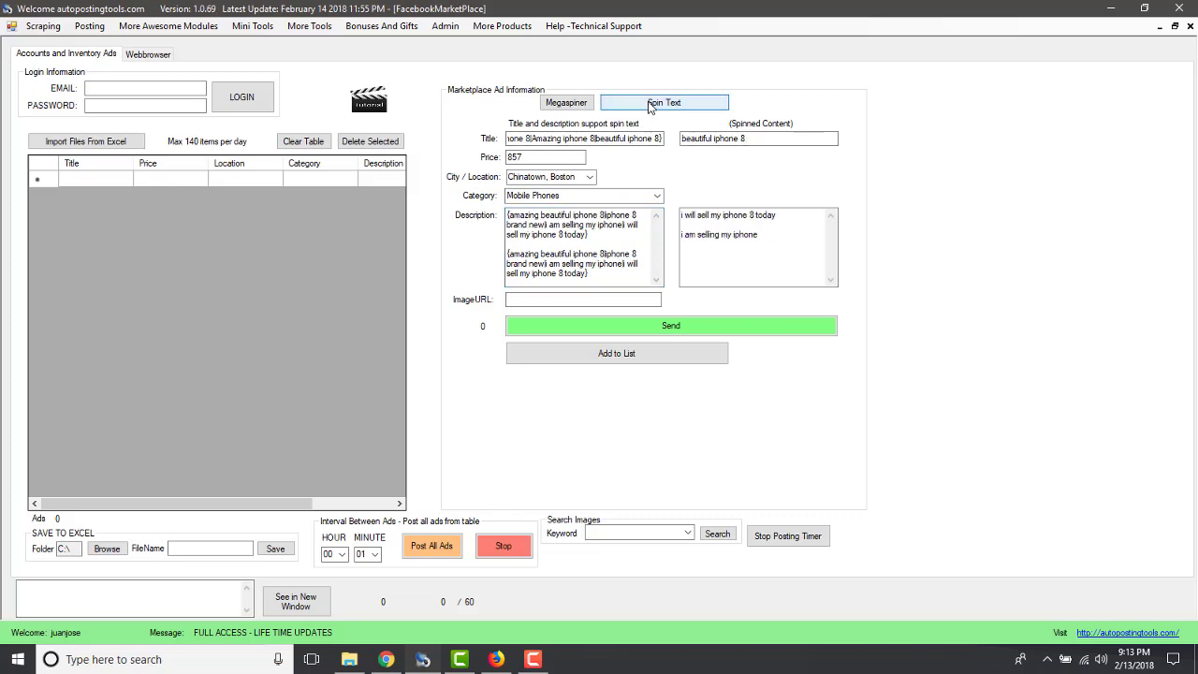
left_click(649, 104)
left_click(649, 105)
left_click(650, 105)
left_click(650, 105)
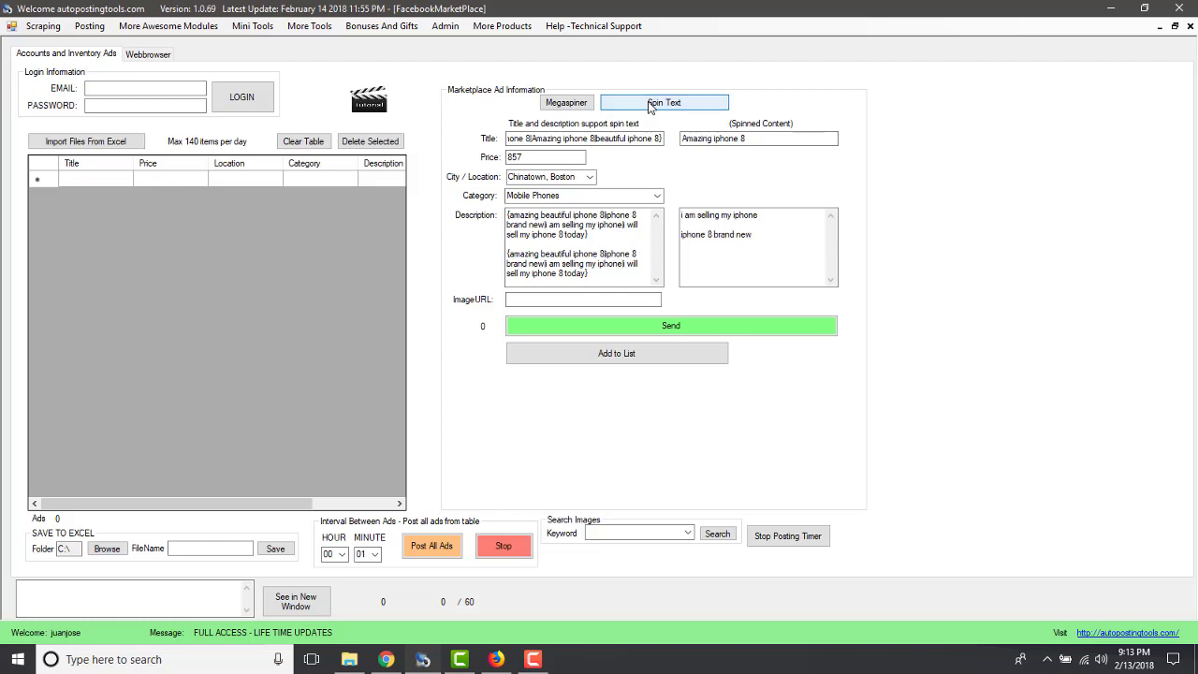
left_click(649, 105)
left_click(649, 105)
left_click(649, 105)
left_click(649, 105)
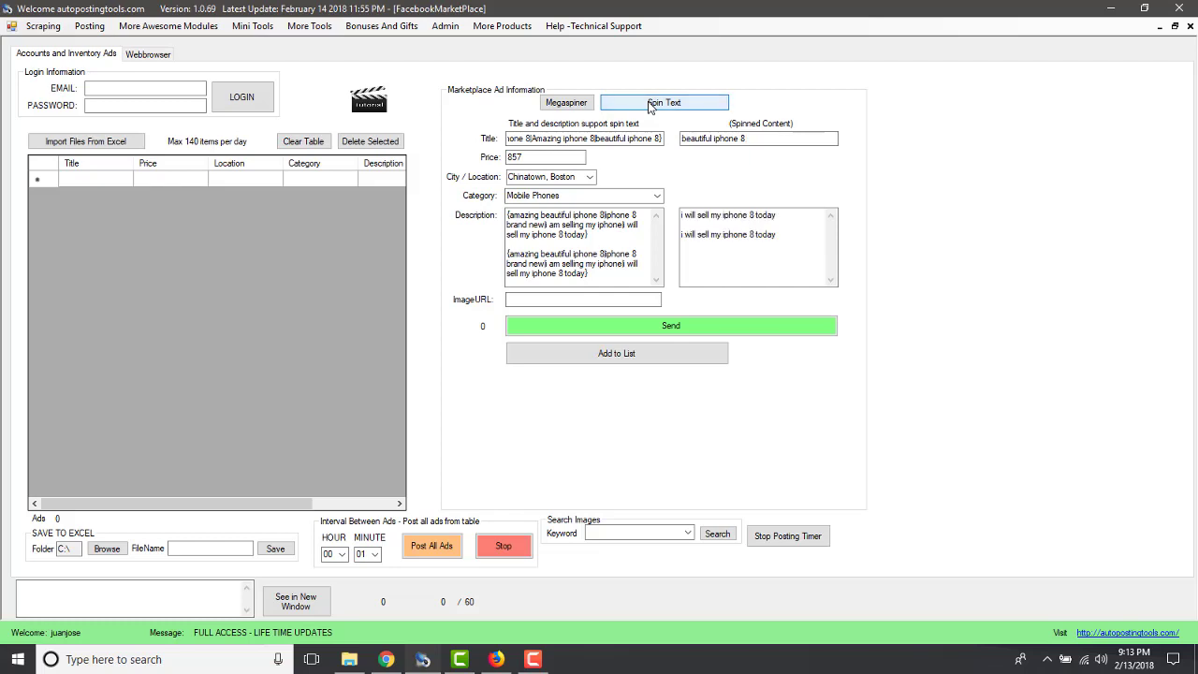
Search the web for pictures for the ad with the image keyword iphone and browse the results
left_click(523, 301)
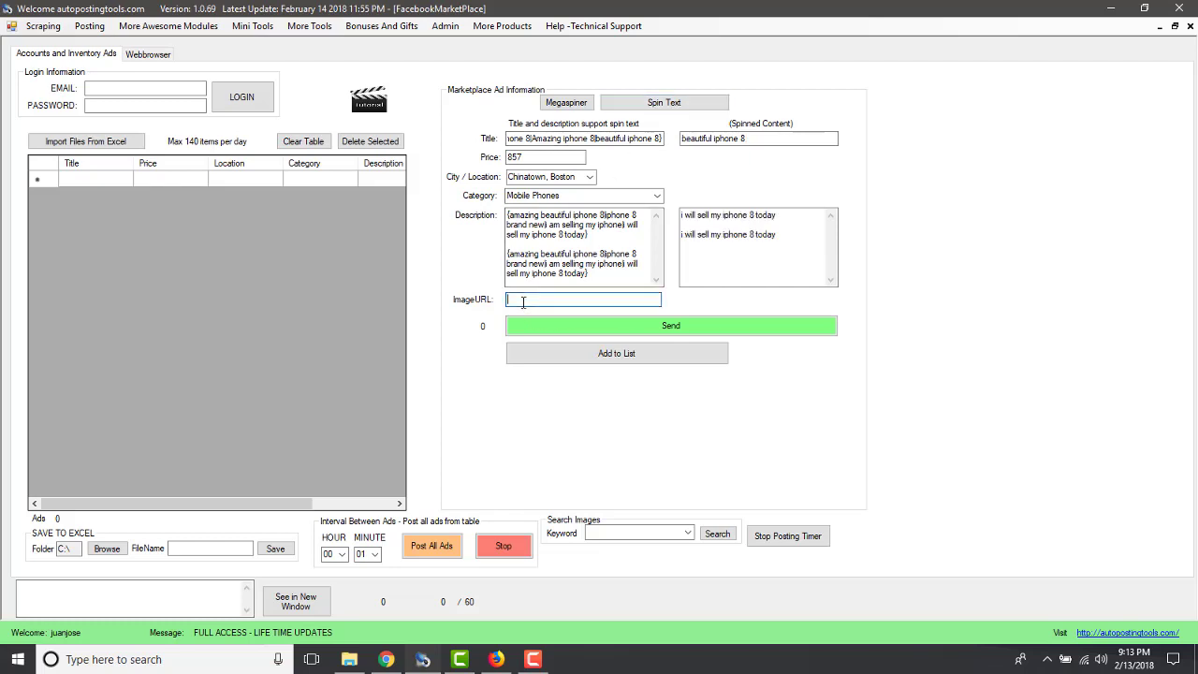
left_click(618, 532)
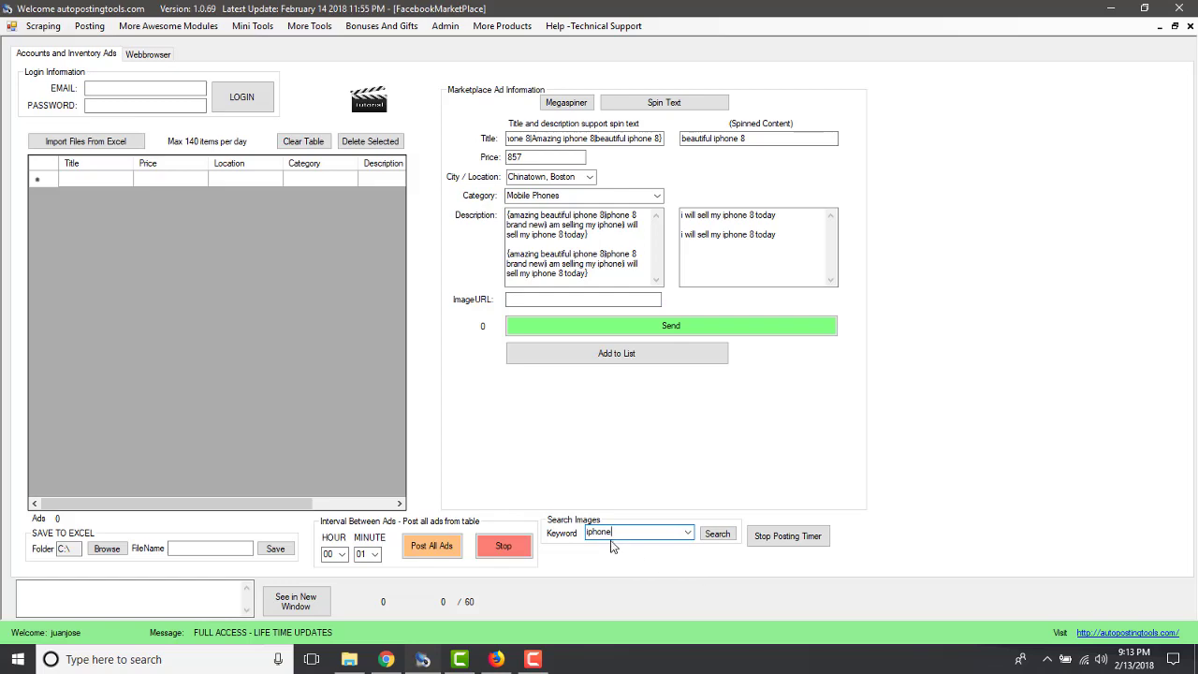
left_click(716, 535)
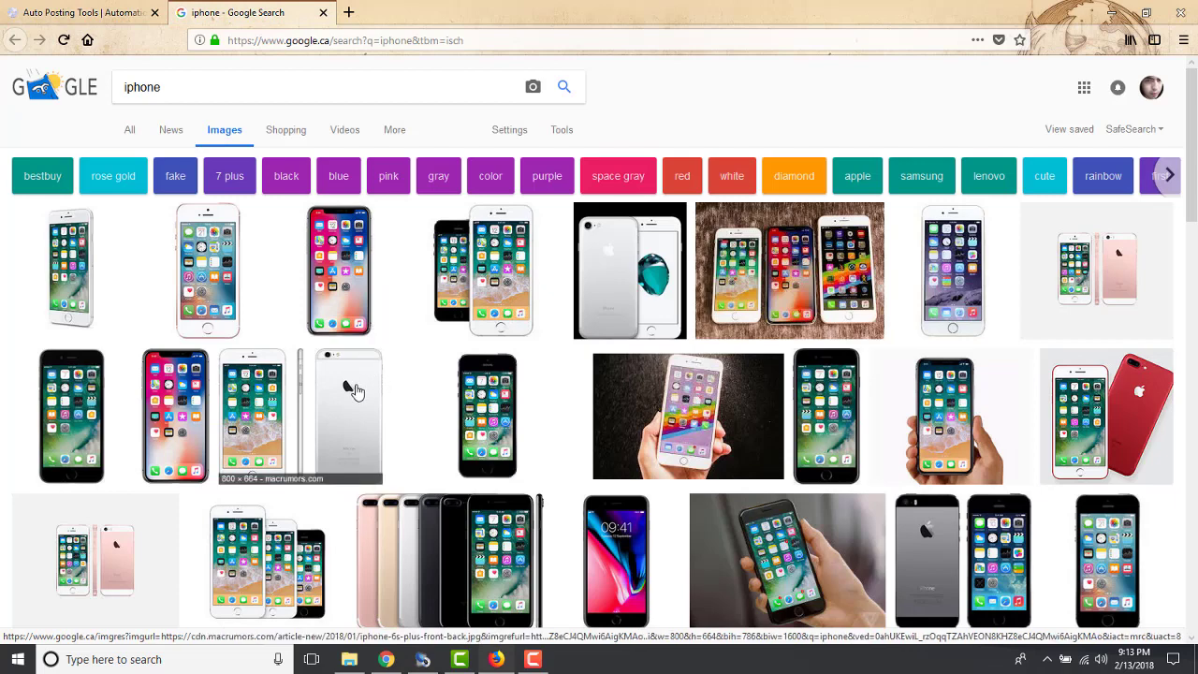
scroll(485, 423, "down", 5)
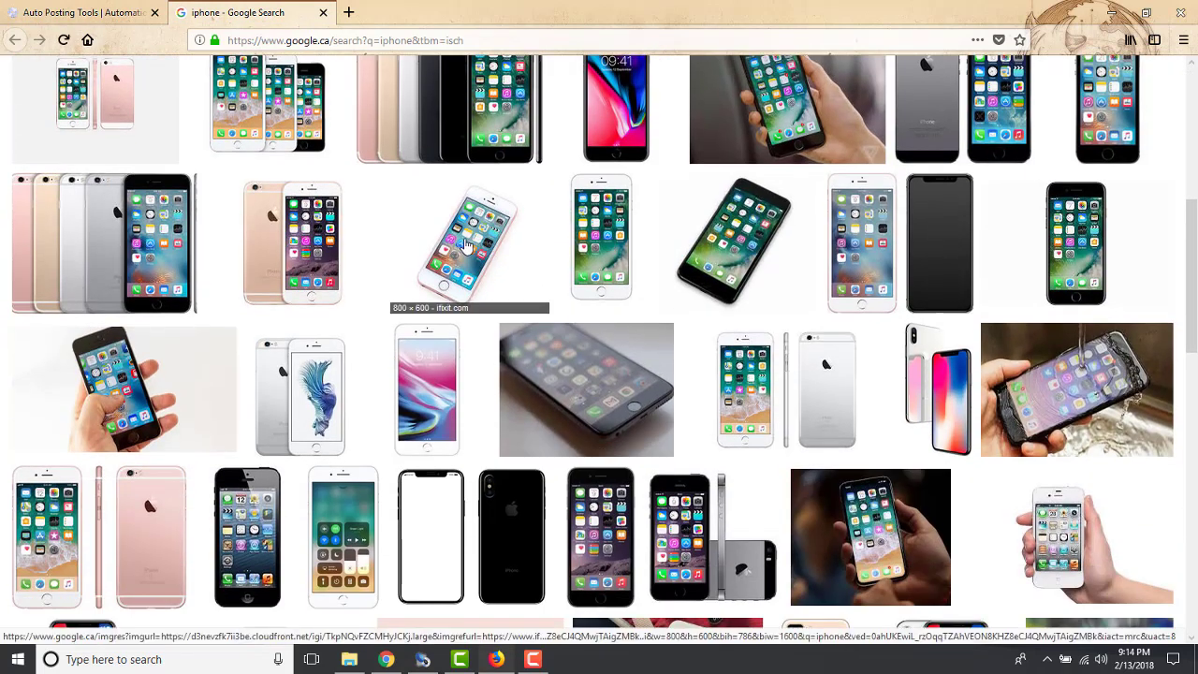
left_click(456, 243)
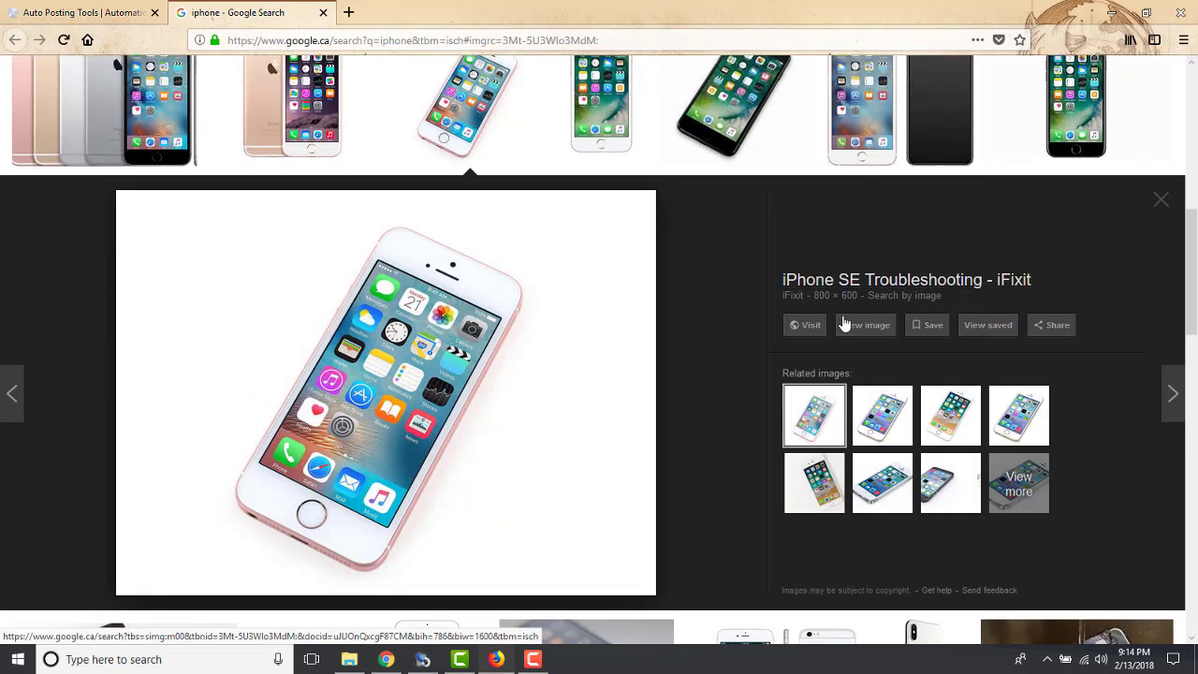
left_click(853, 326)
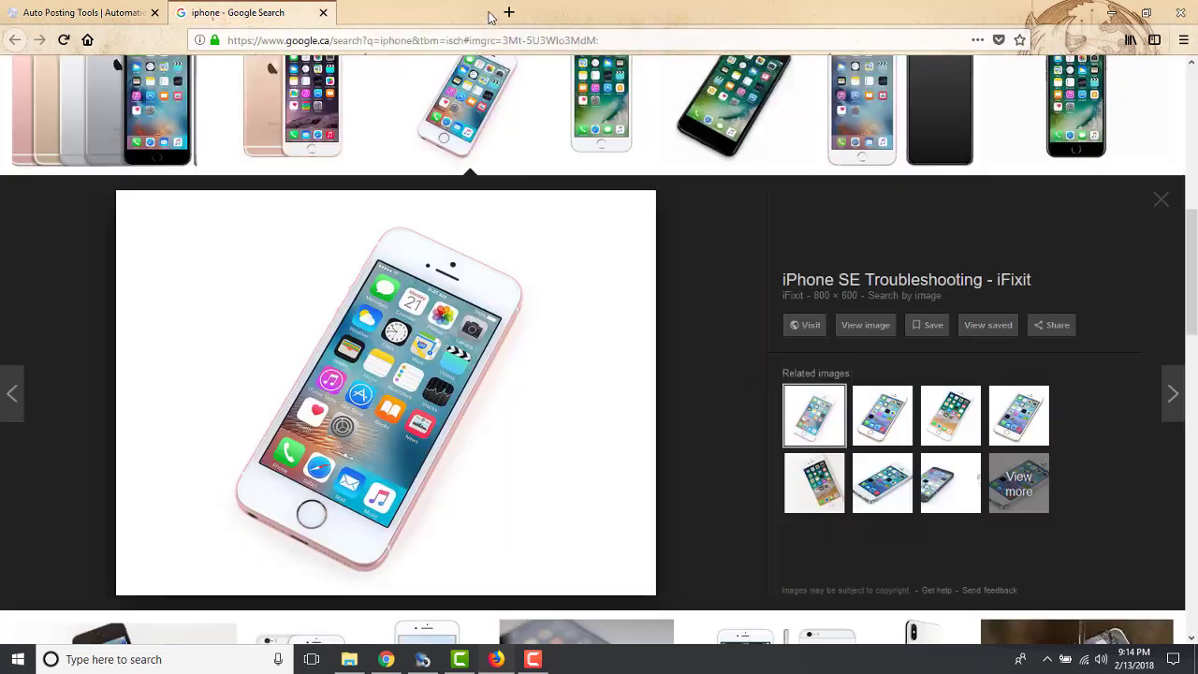
left_click(491, 12)
Open the iPhone 7 Argent picture at full size and paste its address as the ad's image URL in the Marketplace poster
left_click(596, 113)
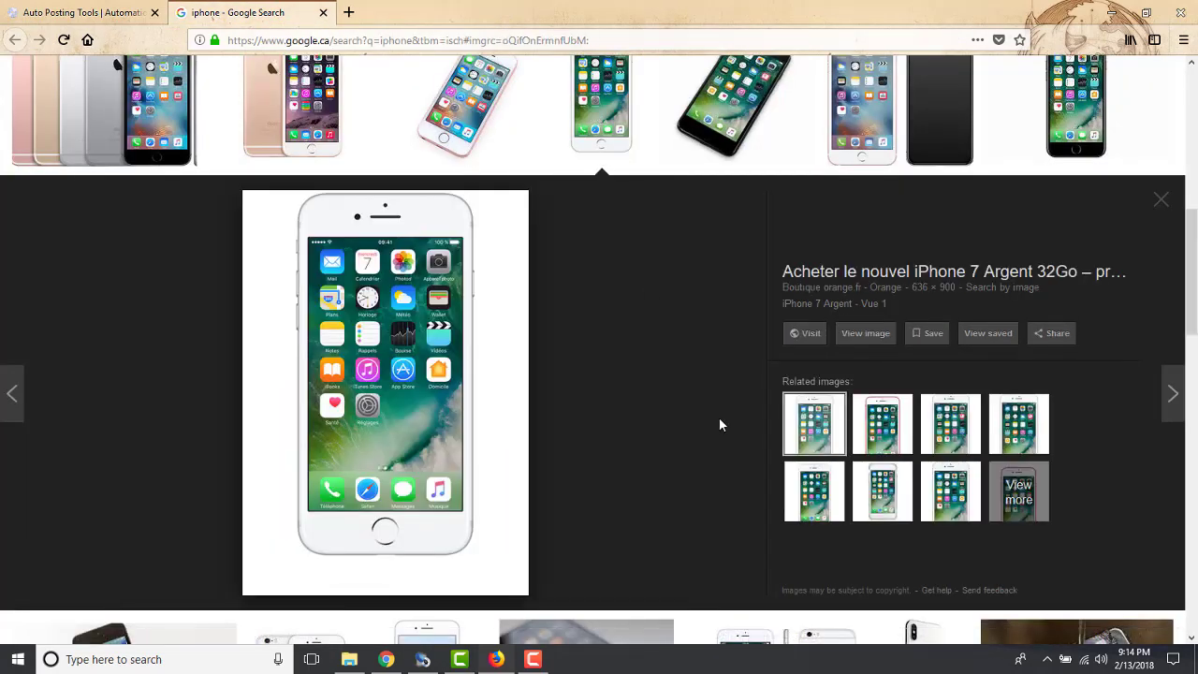
left_click(868, 342)
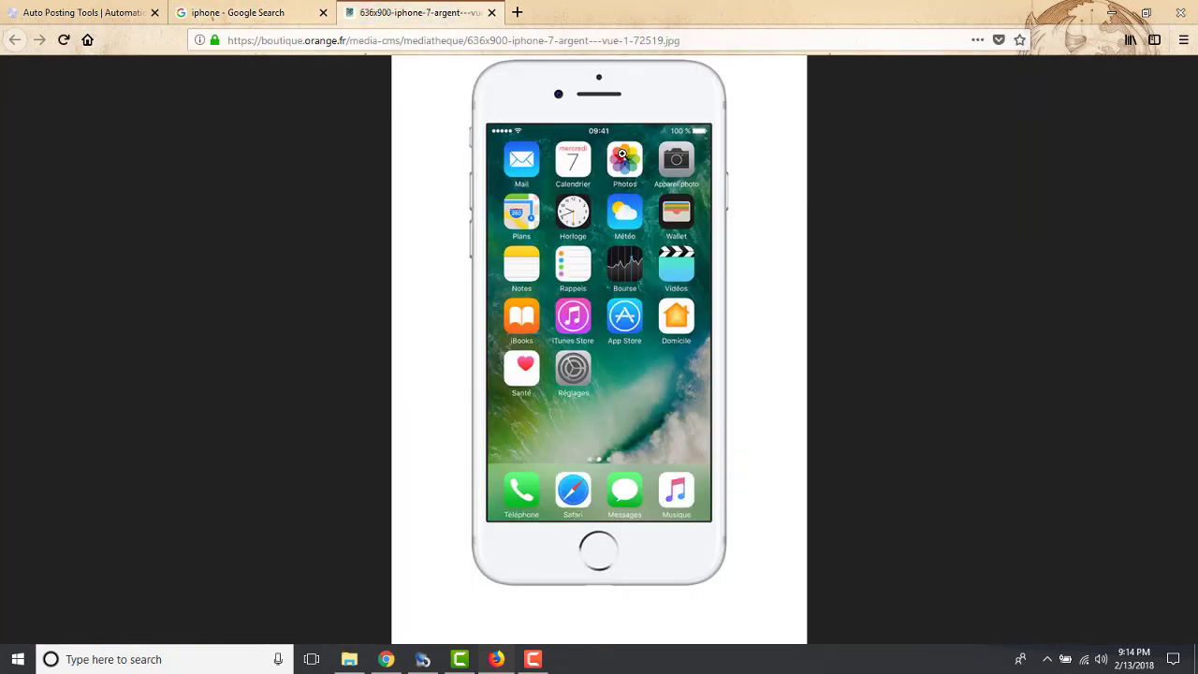
left_click(617, 40)
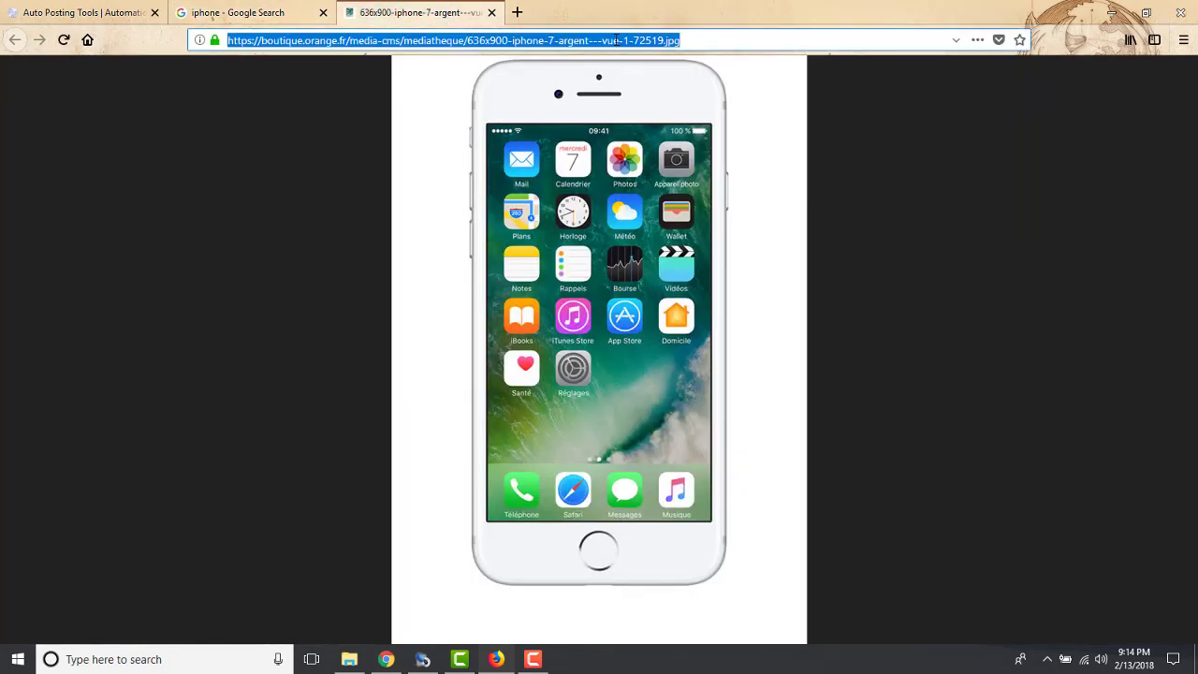
left_click(423, 658)
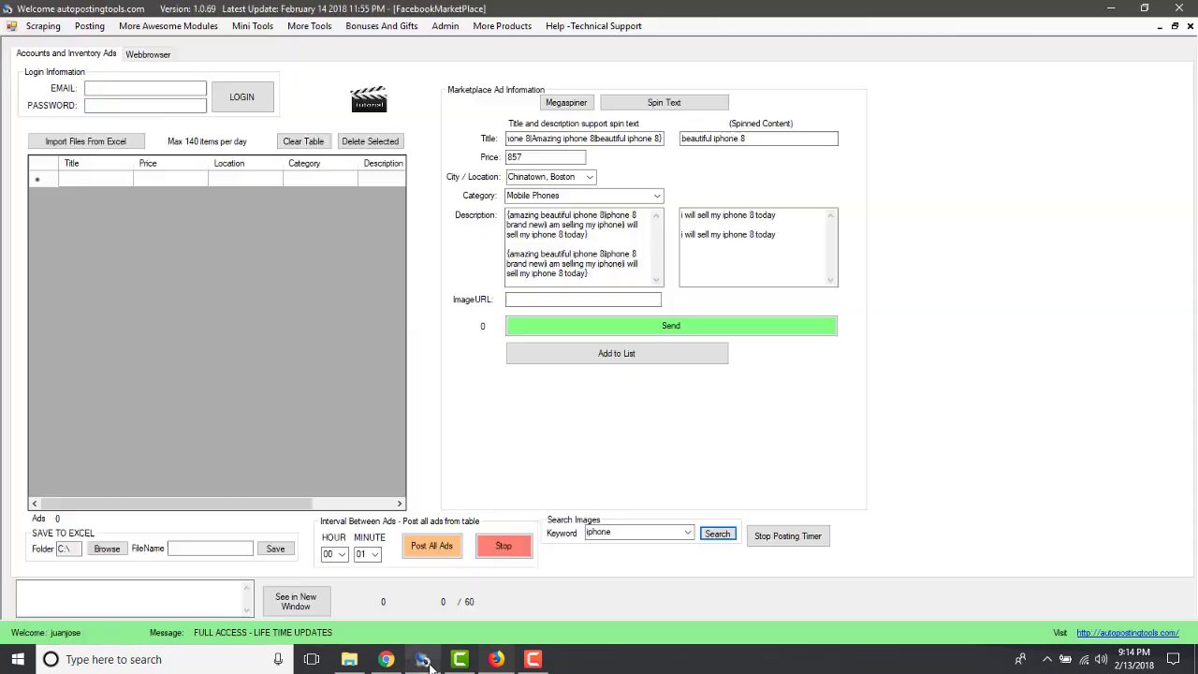
left_click(639, 299)
key("ctrl+v")
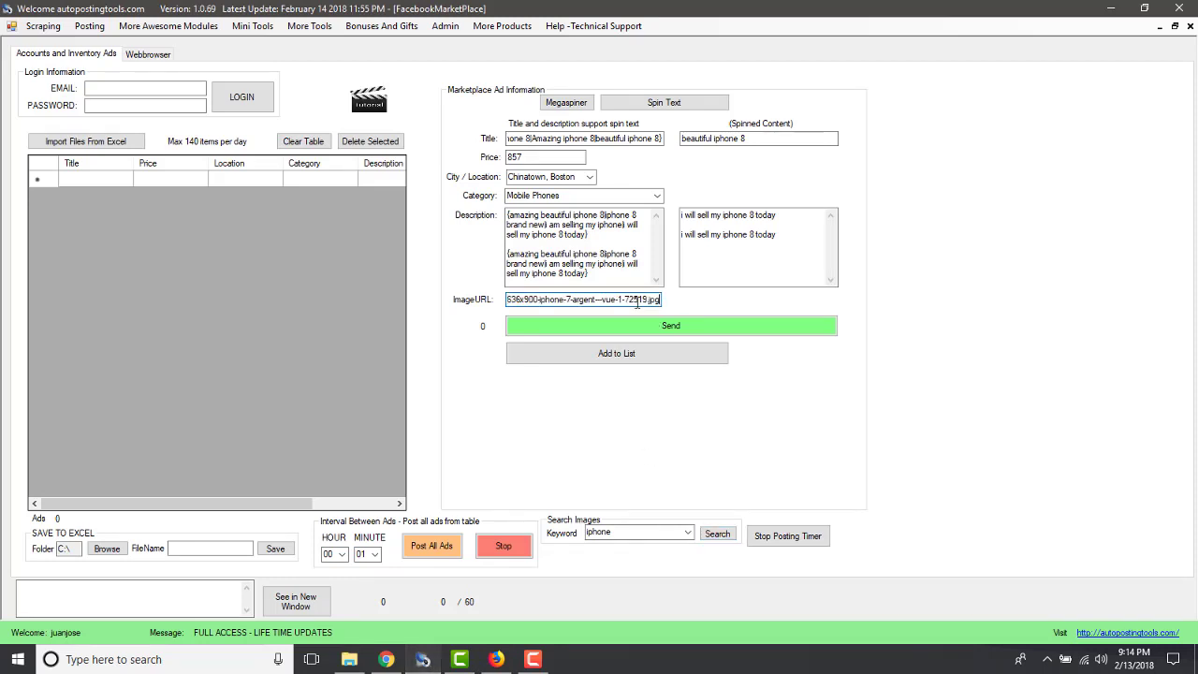
Add the finished iPhone 8 ad to the inventory table and load its row back into the ad form
left_click(620, 354)
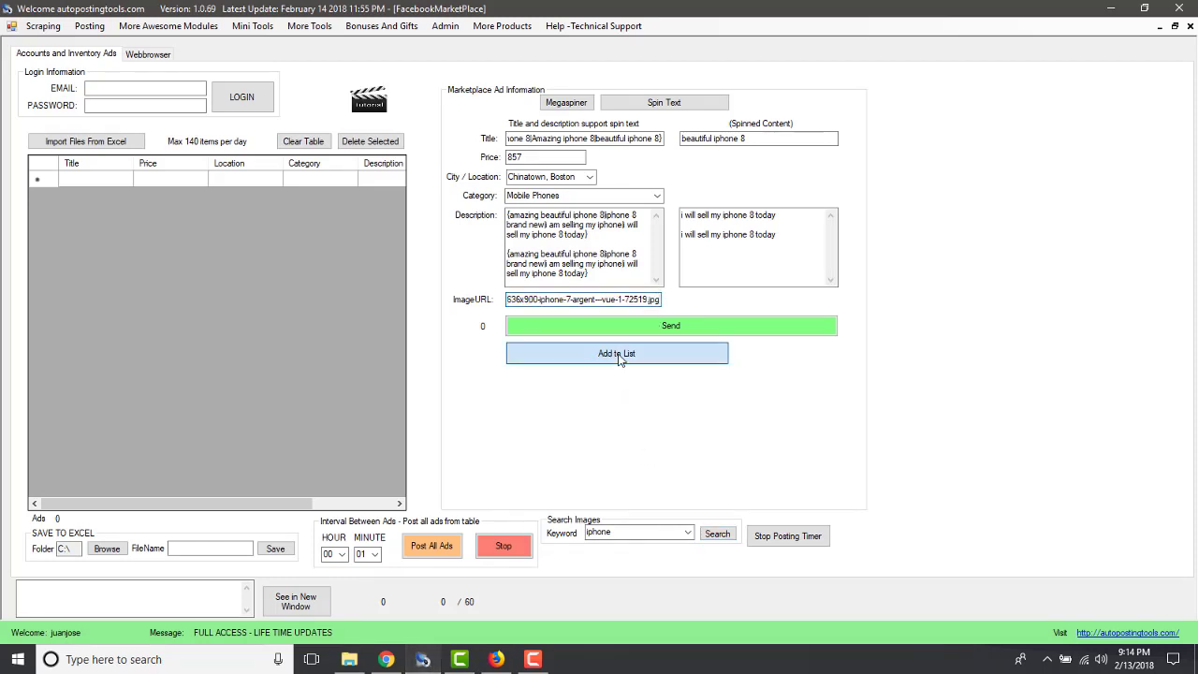
left_click(279, 182)
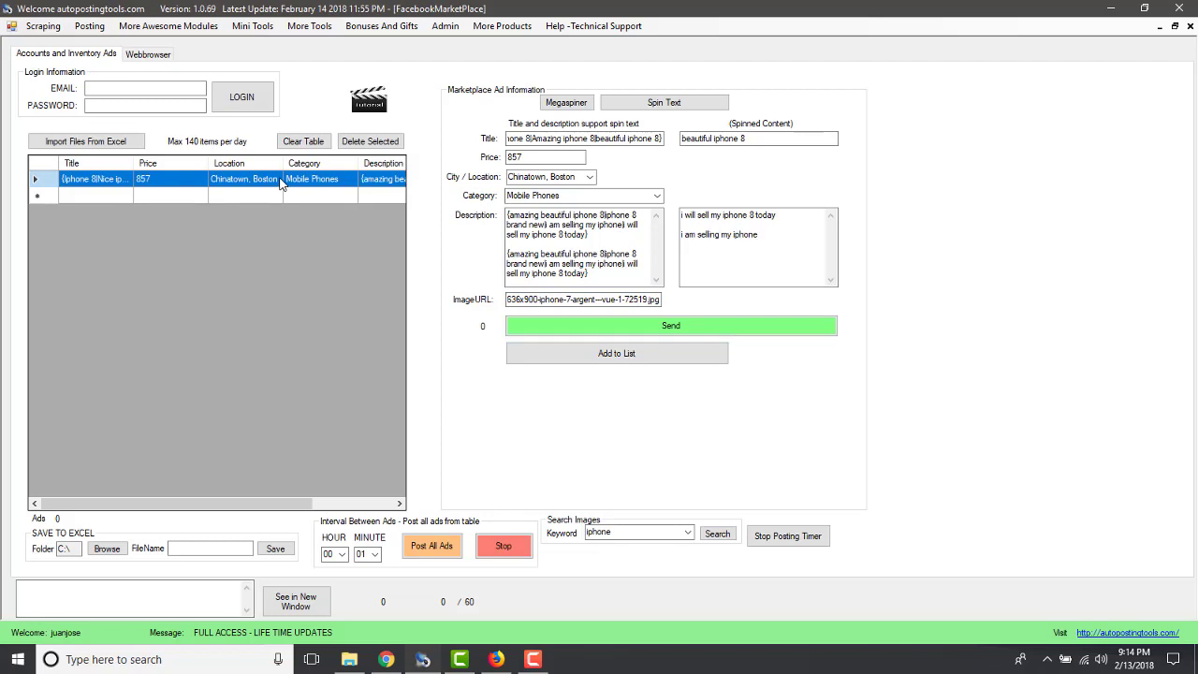
left_click(279, 182)
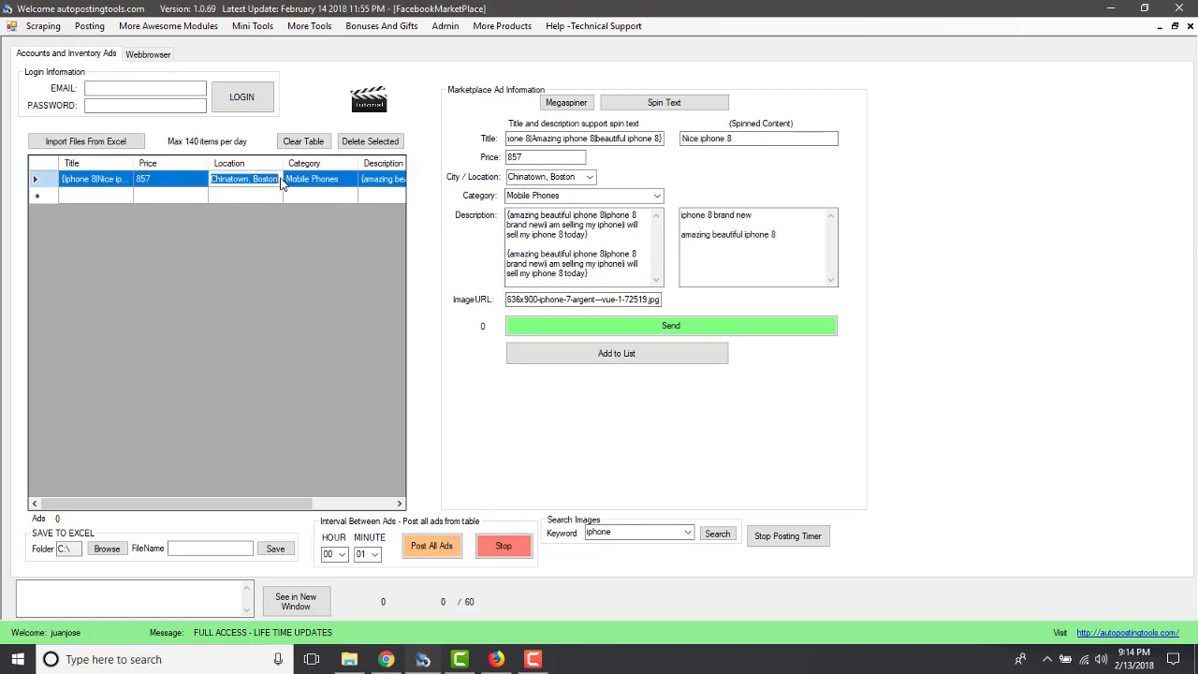
left_click(566, 217)
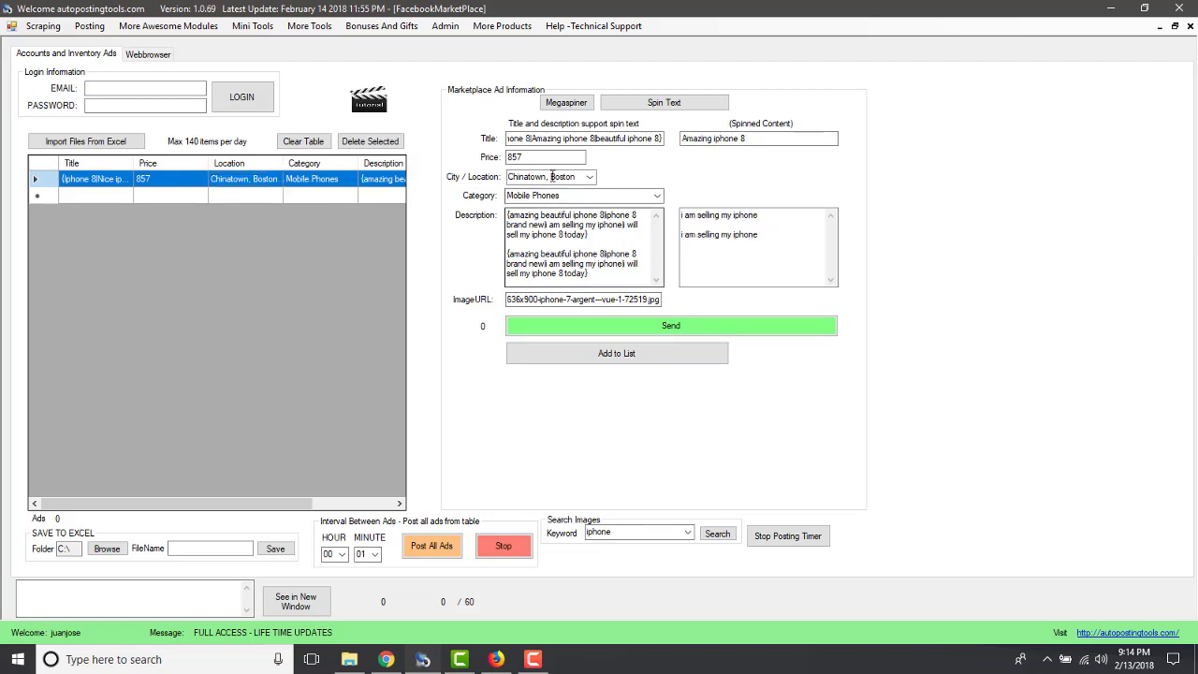
left_click(303, 196)
left_click(307, 185)
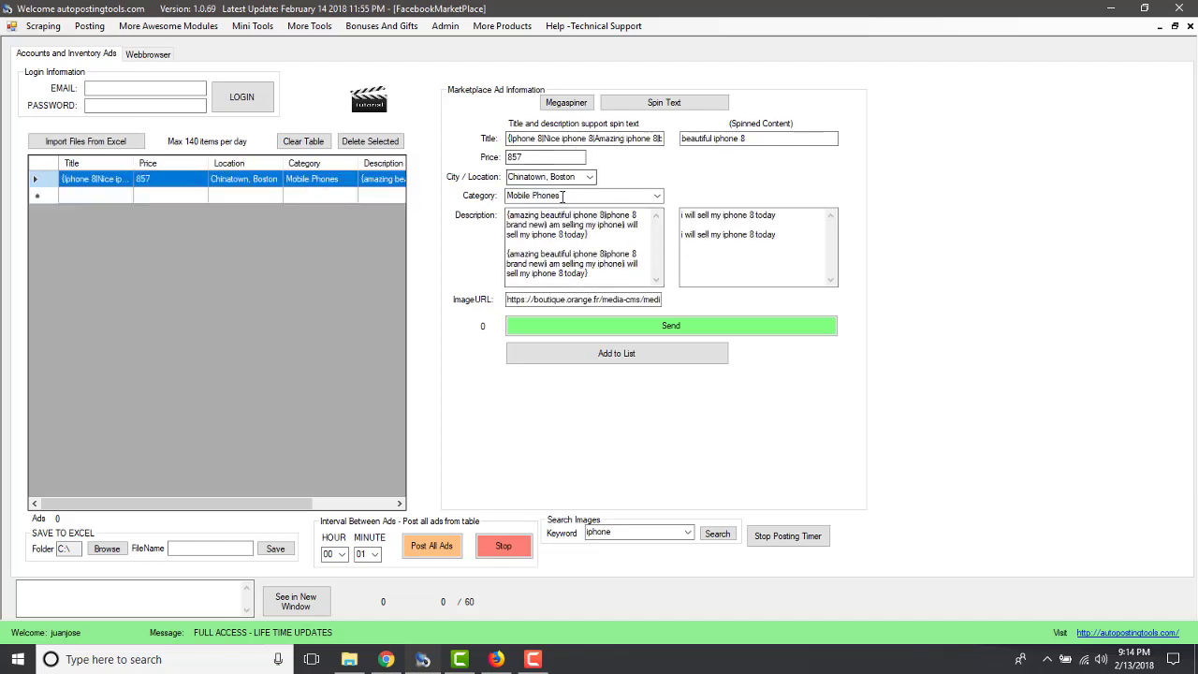
Clear the iPhone 8 spin text from the ad's title
left_click(595, 137)
key("BackSpace")
type("A")
left_click_drag(511, 139, 704, 126)
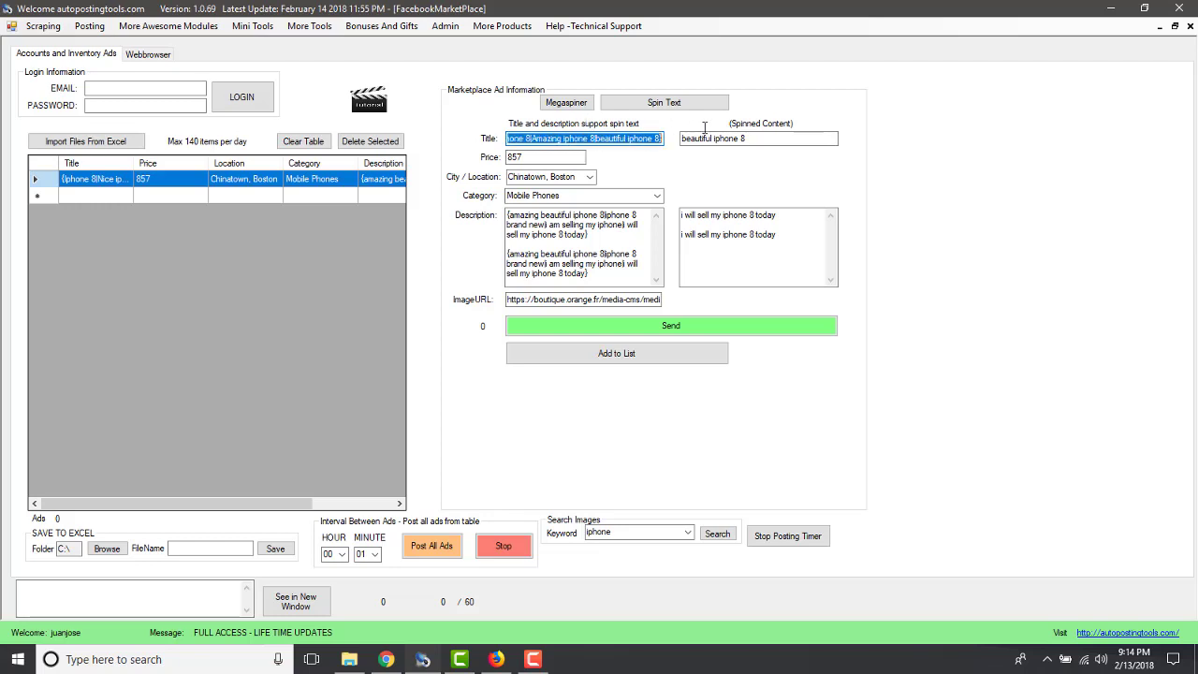
key("Delete")
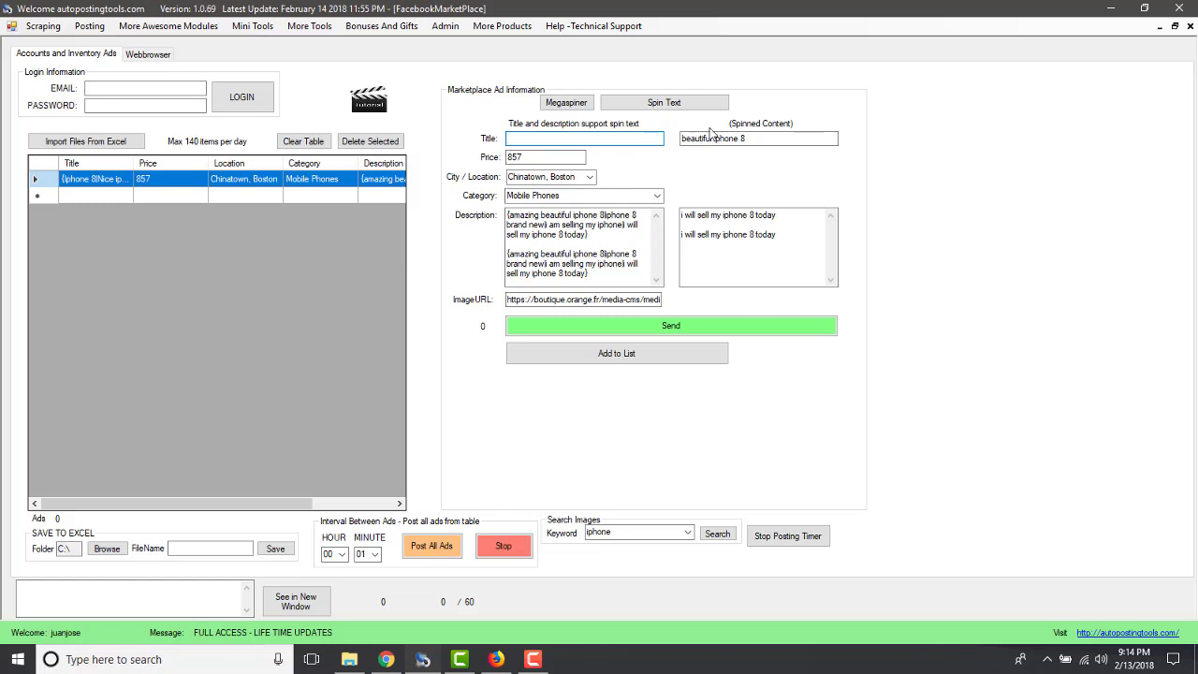
Generate and copy title spin syntax from the options "iphone 9", "amzing iphone 9" and "beautiful iphone 9"
left_click(572, 105)
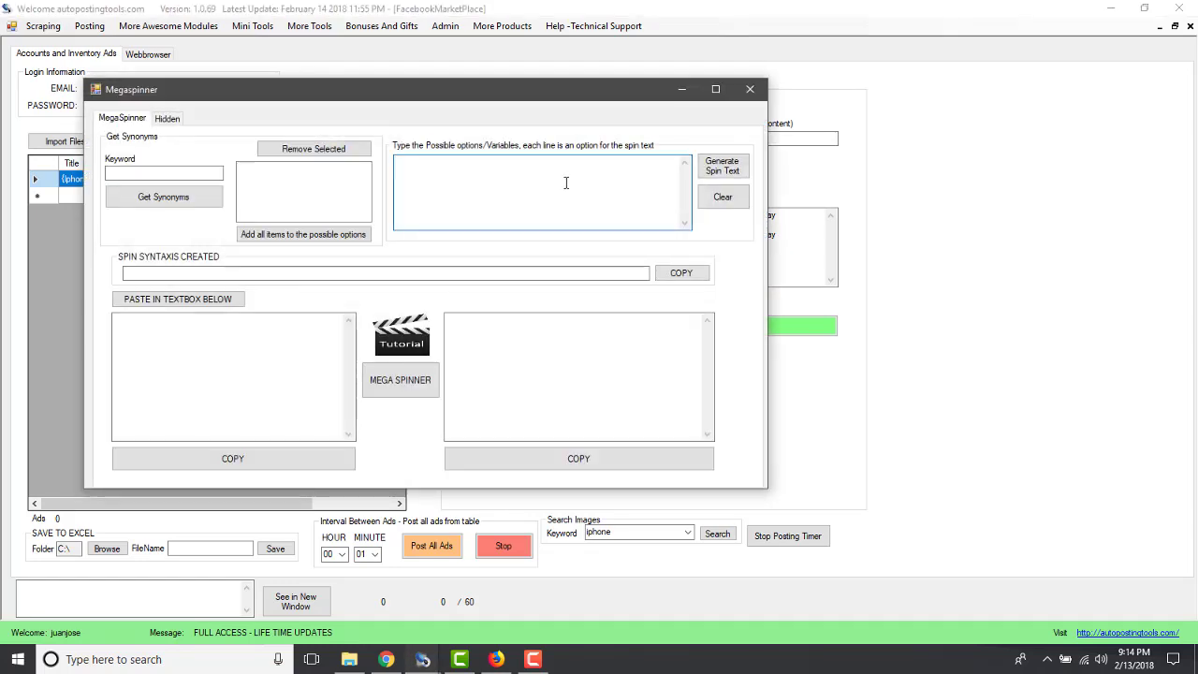
type("iphone 9")
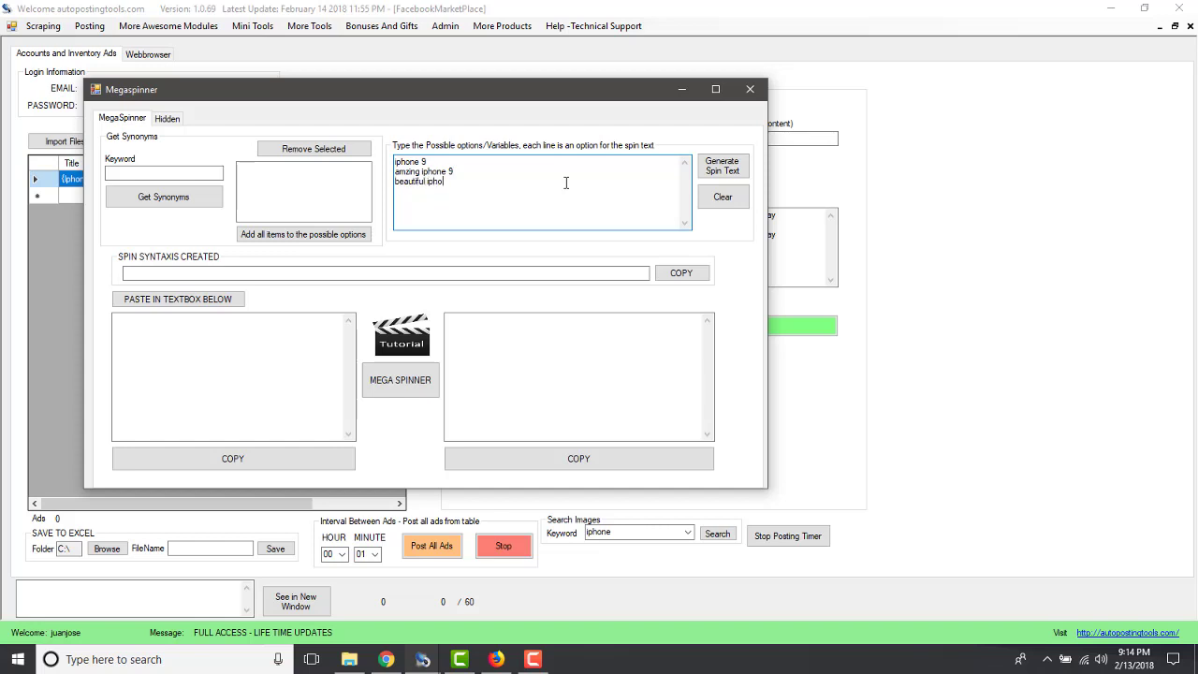
left_click(721, 166)
left_click(686, 281)
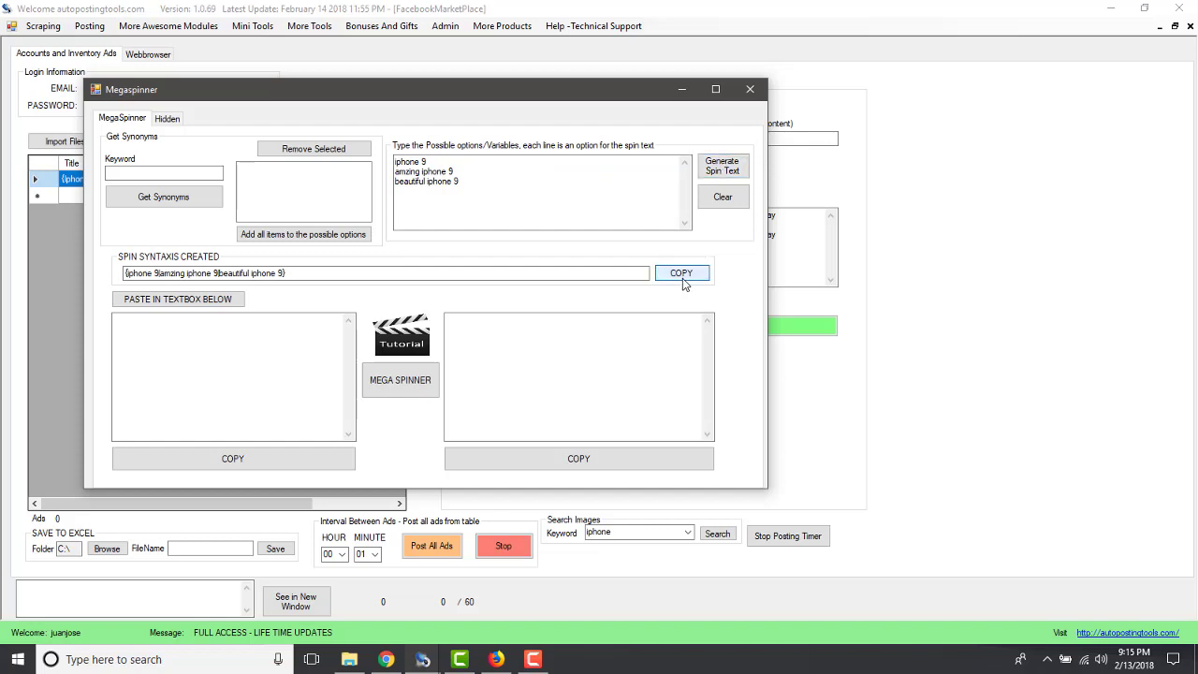
left_click(758, 89)
Paste the copied iphone 9 spin syntax as the ad's title and set the price to 875
left_click(561, 138)
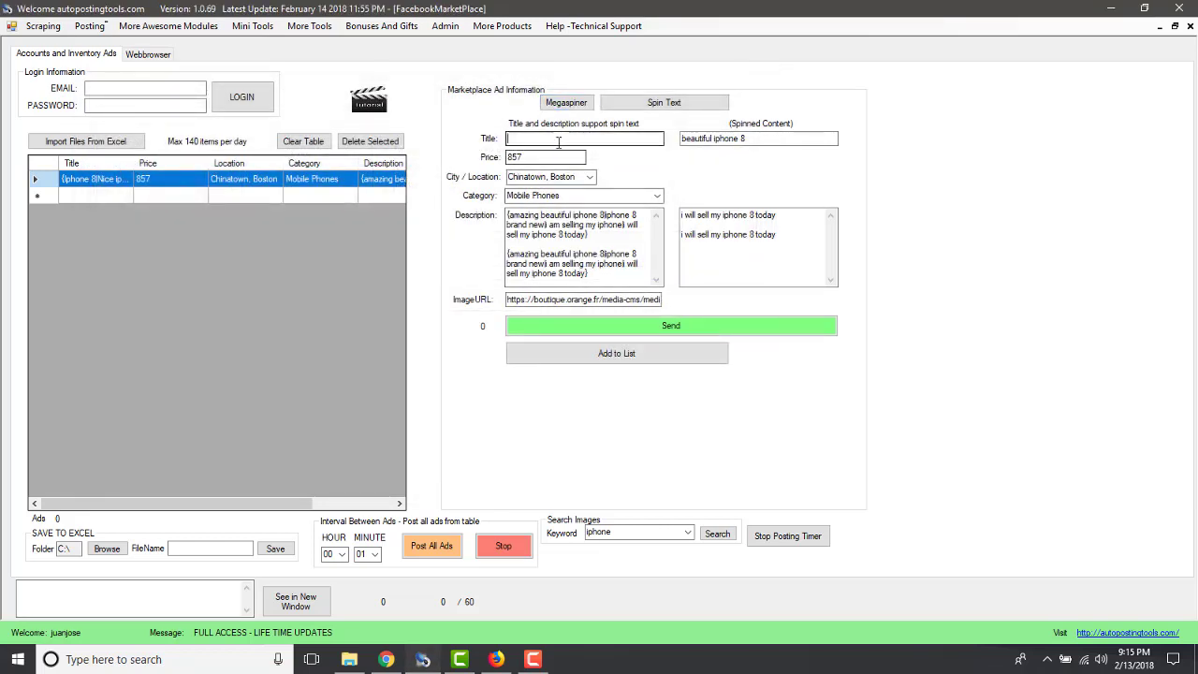
key("ctrl+v")
left_click_drag(537, 155, 493, 160)
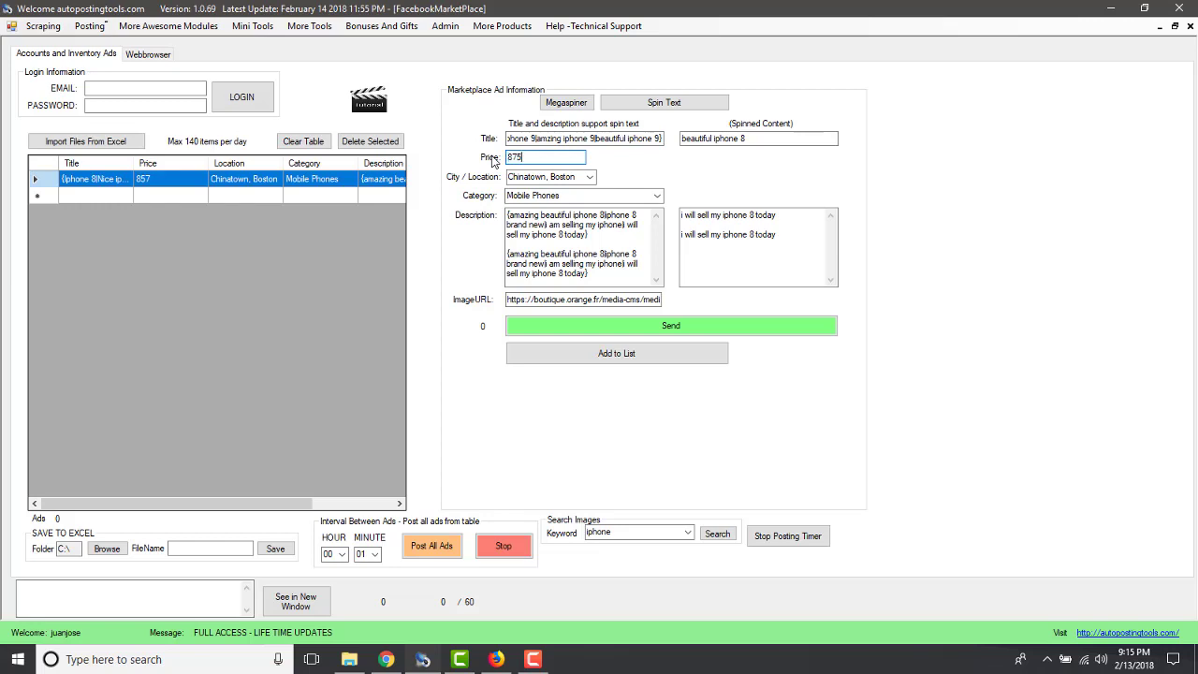
Set the ad's price to 898 and delete the second, duplicate spin paragraph from the description
key("BackSpace")
key("BackSpace")
left_click(591, 270)
left_click_drag(560, 245, 595, 271)
key("BackSpace")
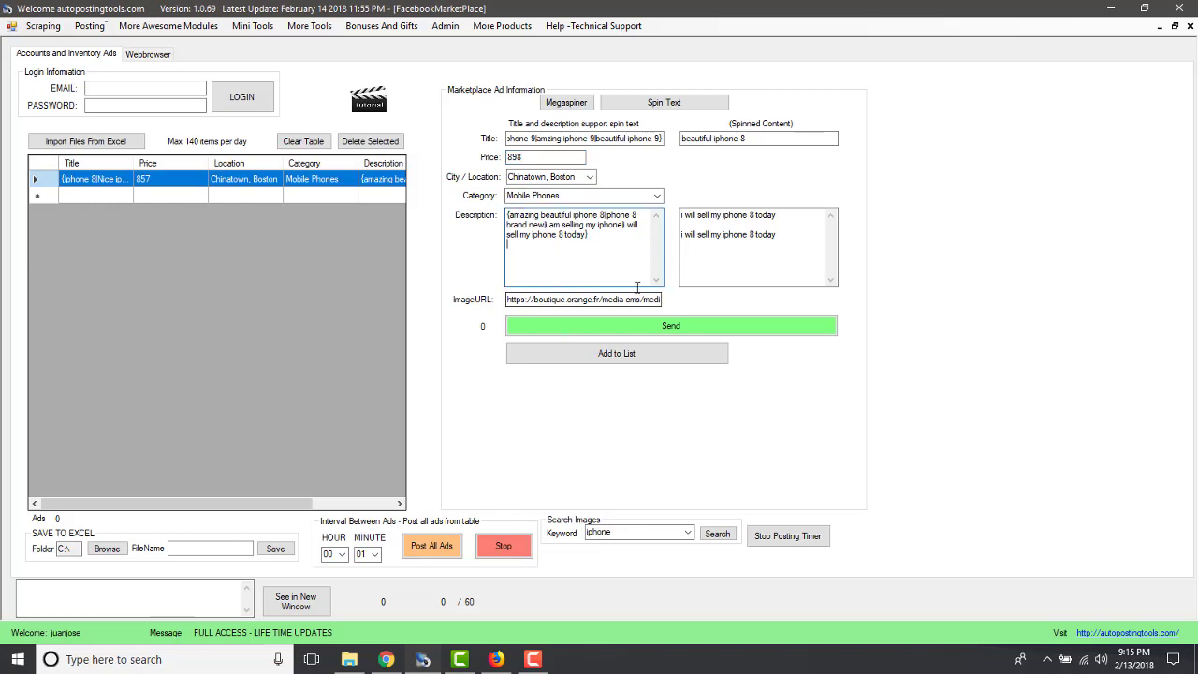
Add the iphone 9 ad to the inventory table, load its row into the form and add it to the list again
left_click(633, 353)
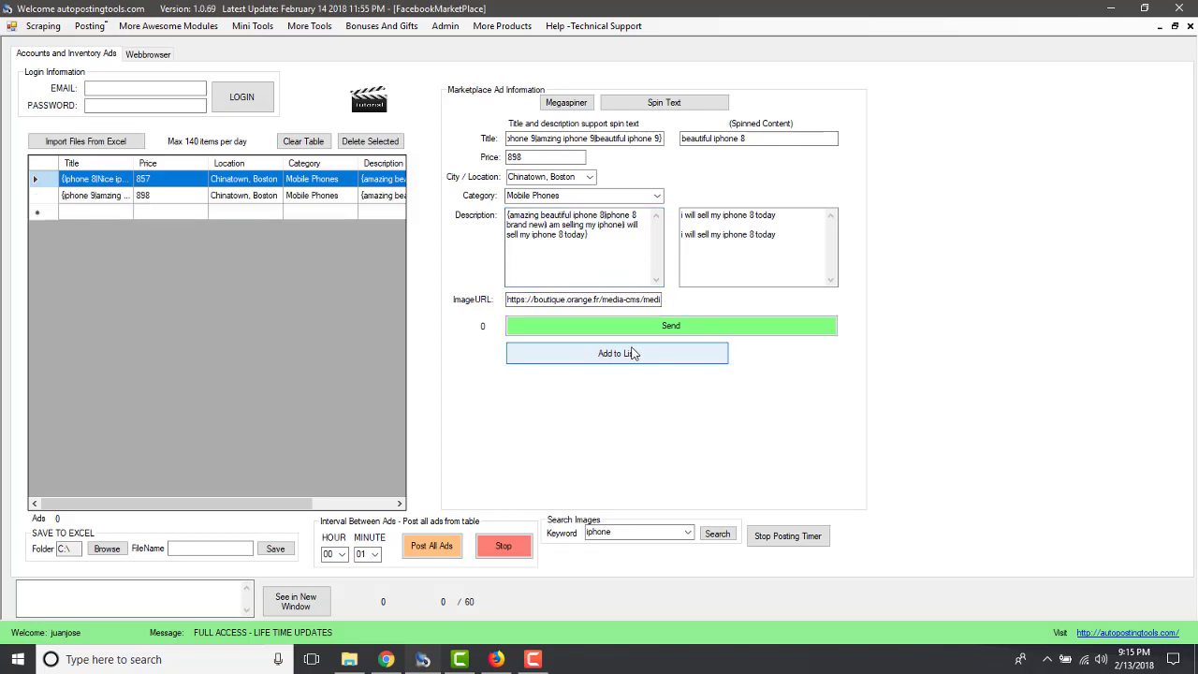
left_click(307, 201)
left_click(370, 179)
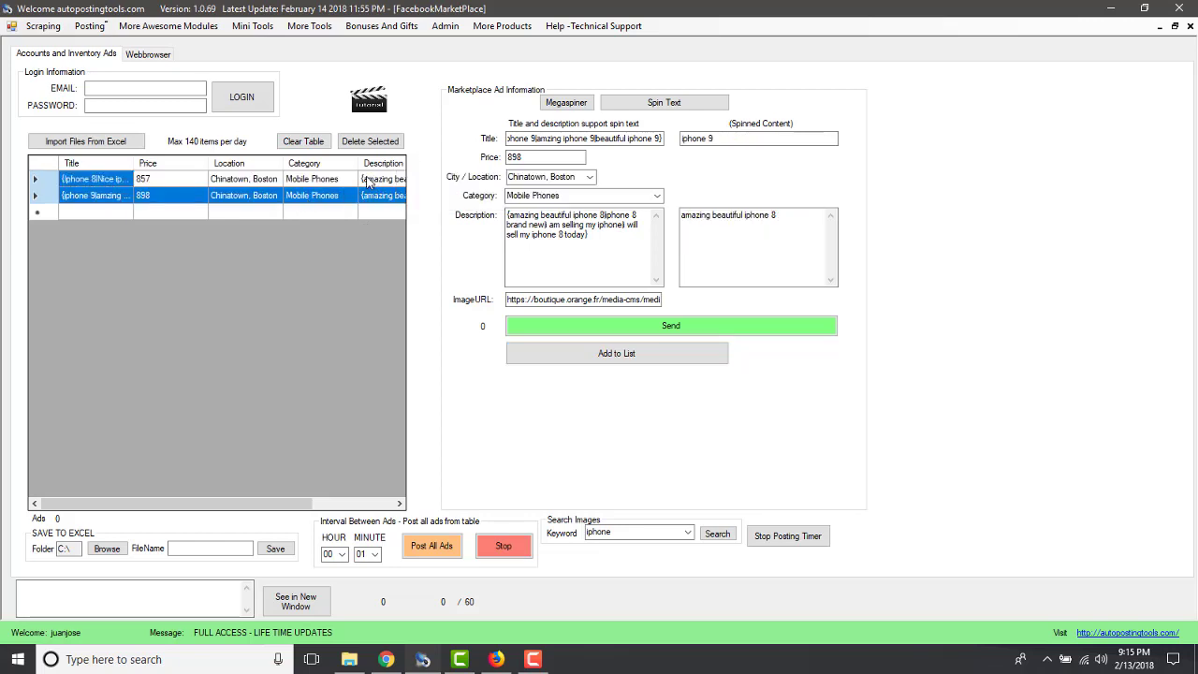
left_click(362, 194)
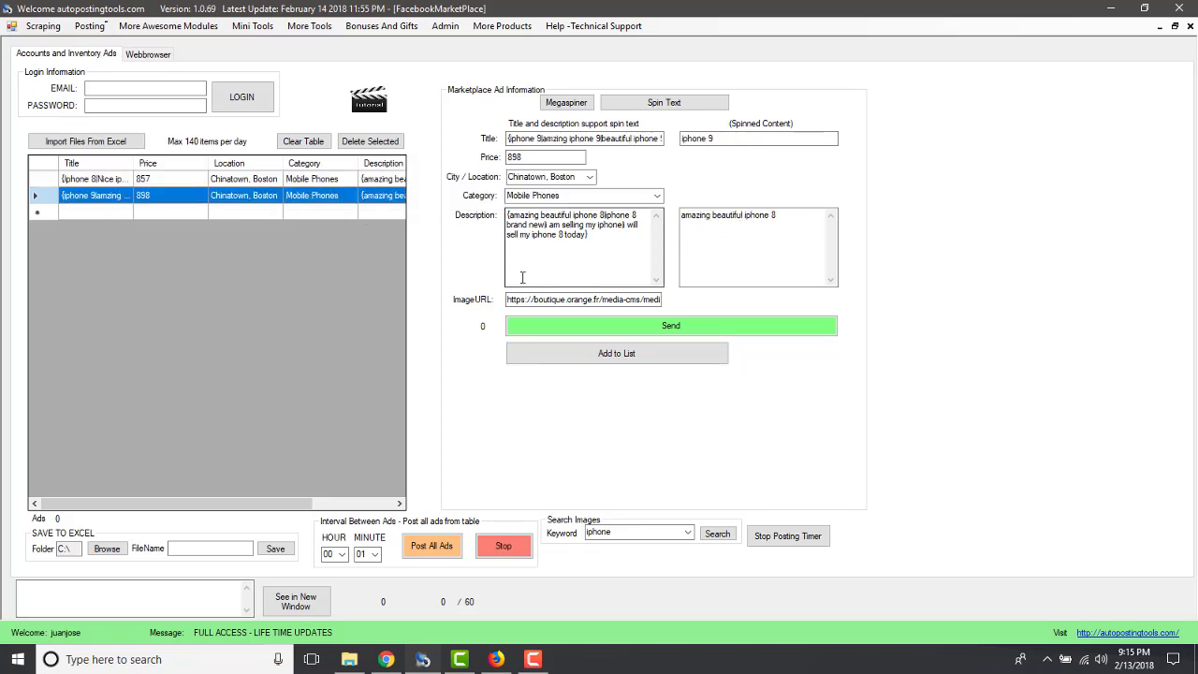
left_click(571, 353)
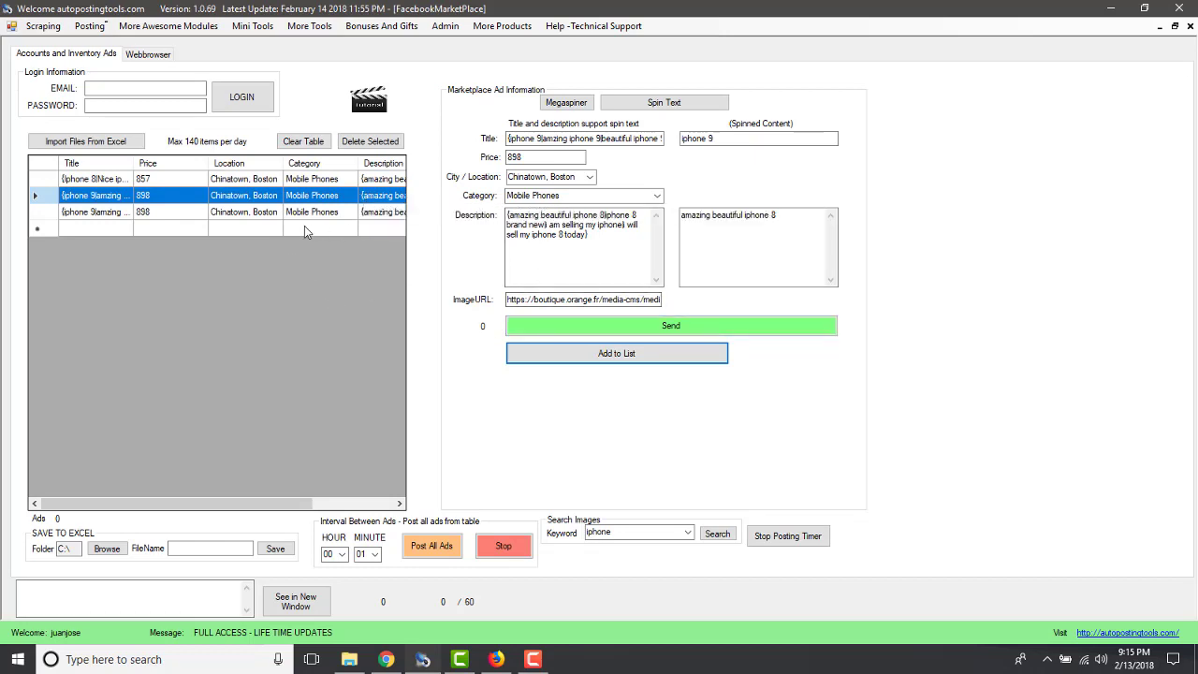
Select the iPhone 8 ad, set the interval between ads to 2 minutes and start posting all ads from the table
left_click(265, 182)
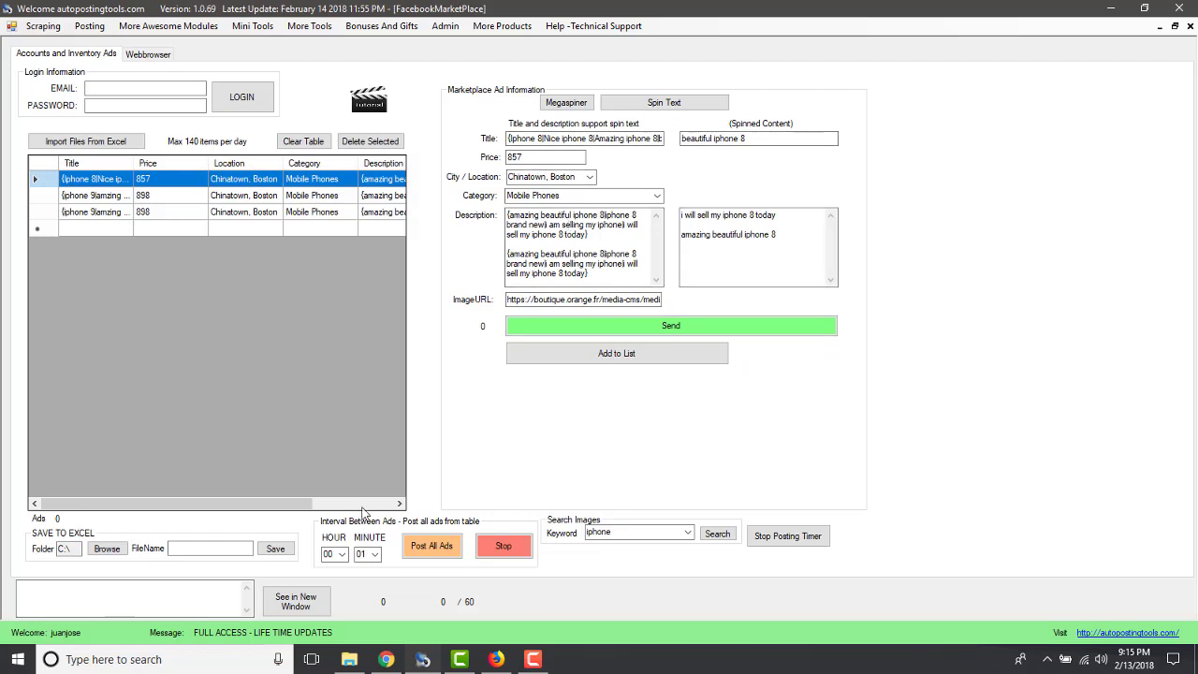
left_click(374, 553)
left_click(361, 568)
type("2")
left_click(431, 548)
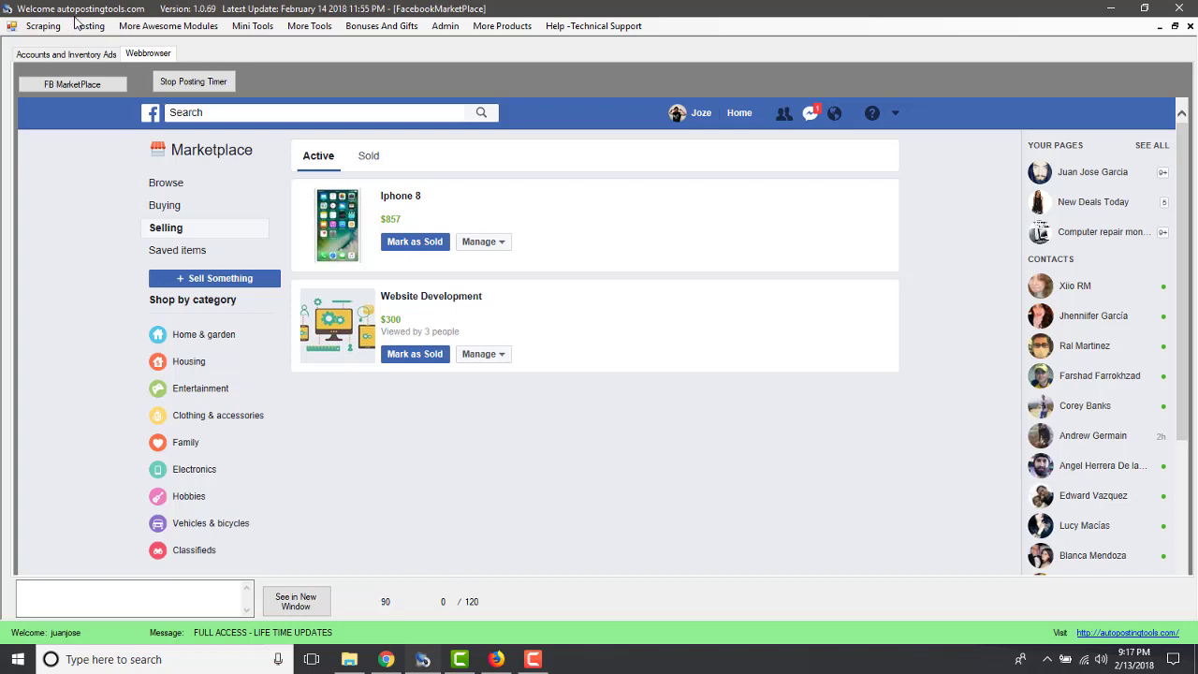
Check the ads left in the inventory table and the available categories, and return to the Marketplace selling page
left_click(89, 57)
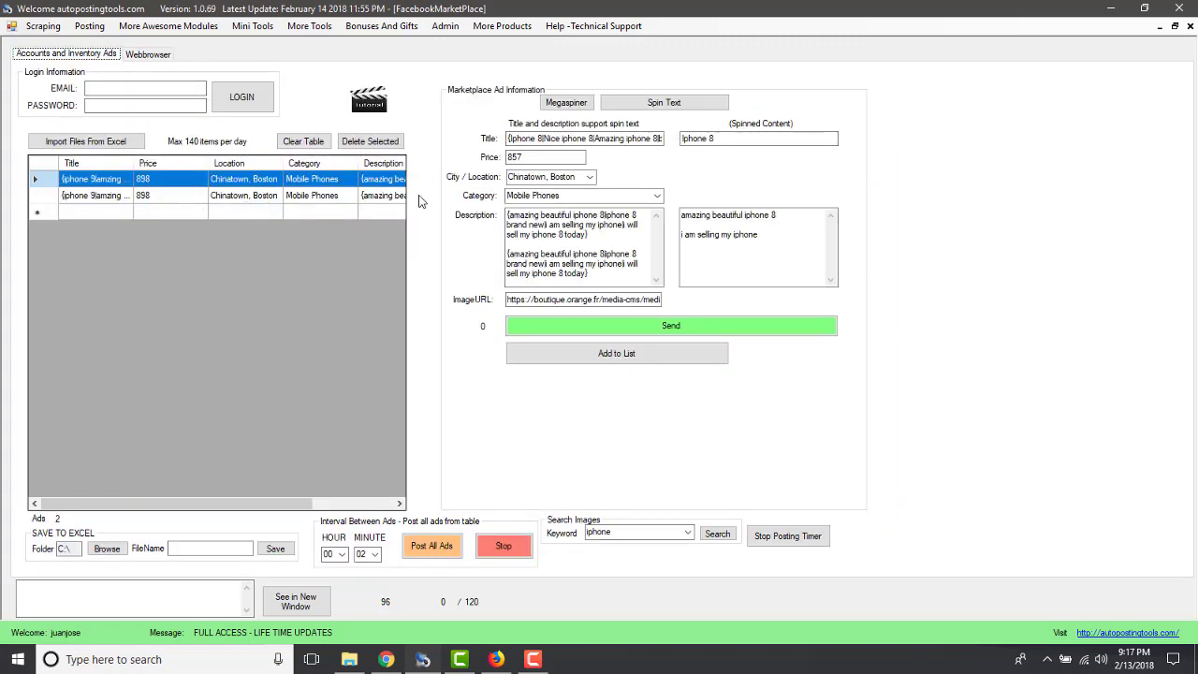
left_click(658, 196)
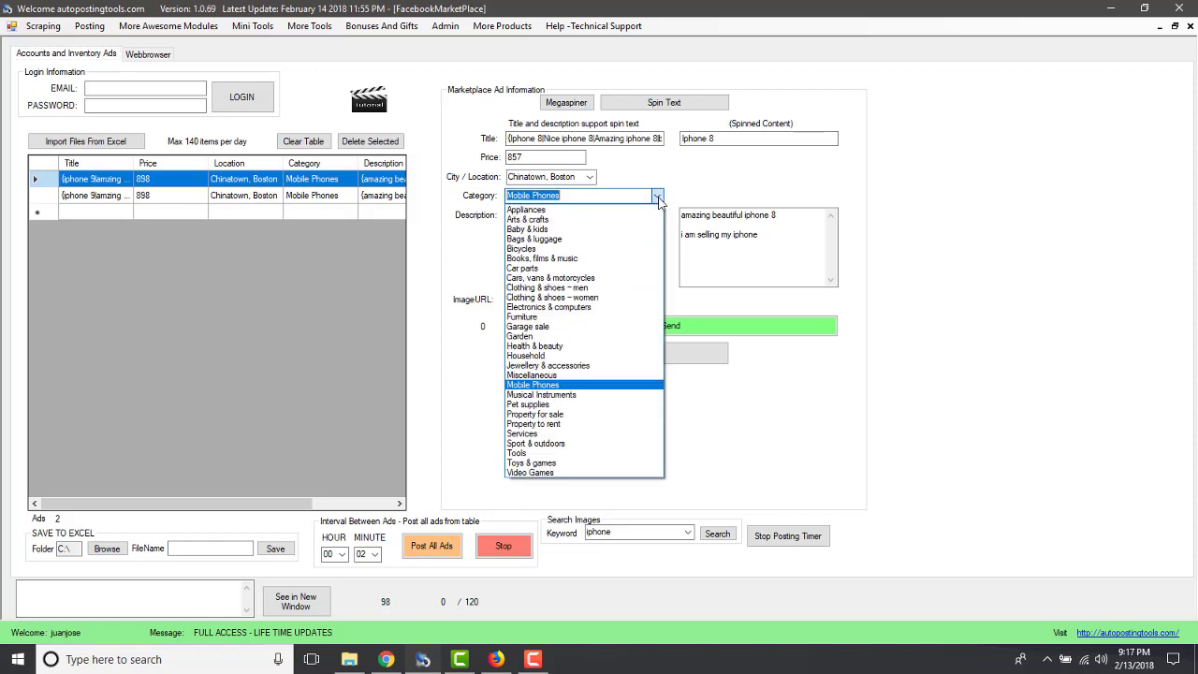
left_click(658, 195)
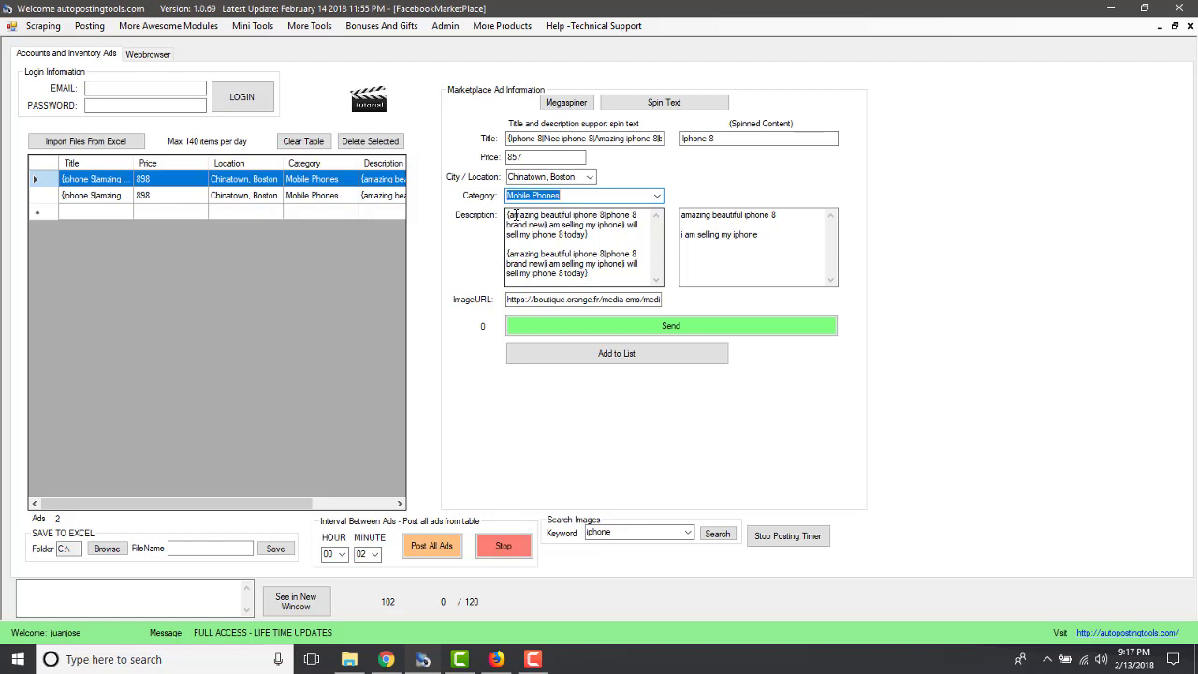
left_click(161, 56)
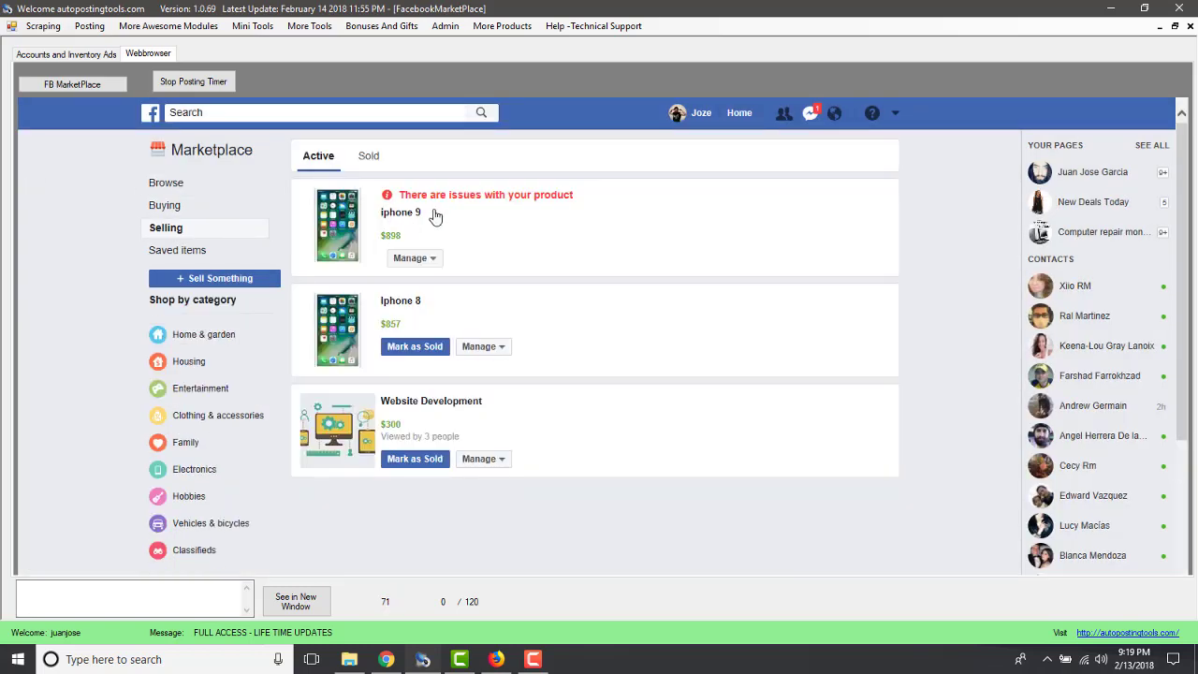
Stop the posting timer and check the iphone 9 ad's description text against its Marketplace listing
left_click(186, 86)
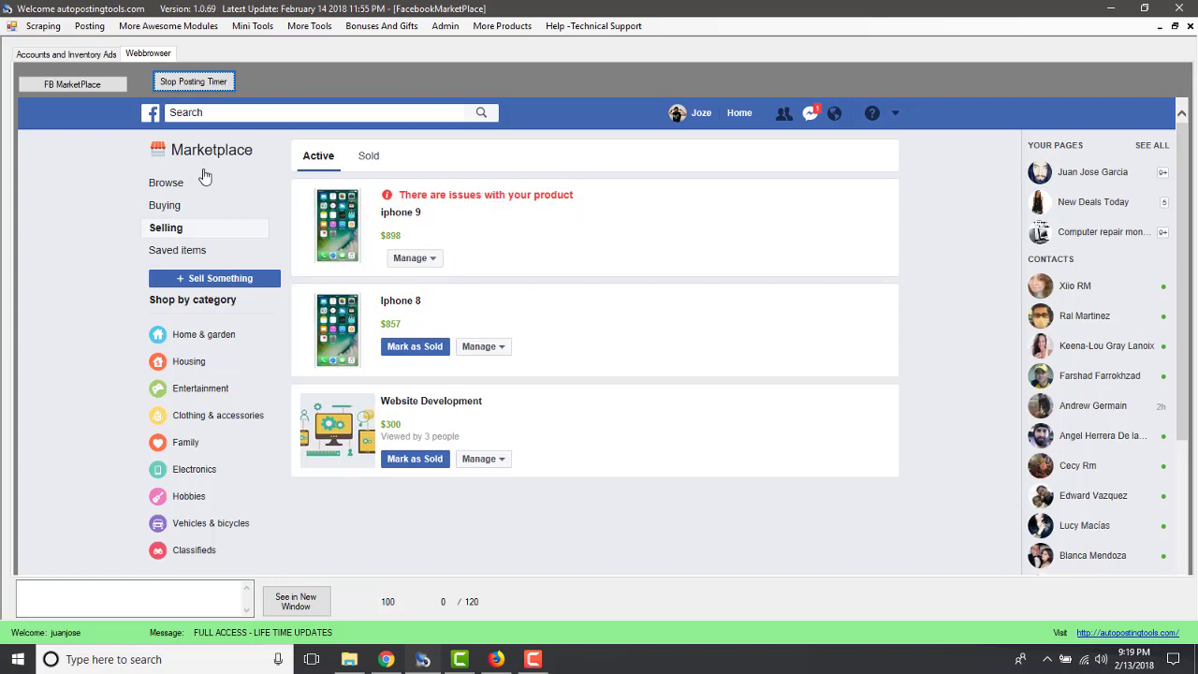
left_click(67, 55)
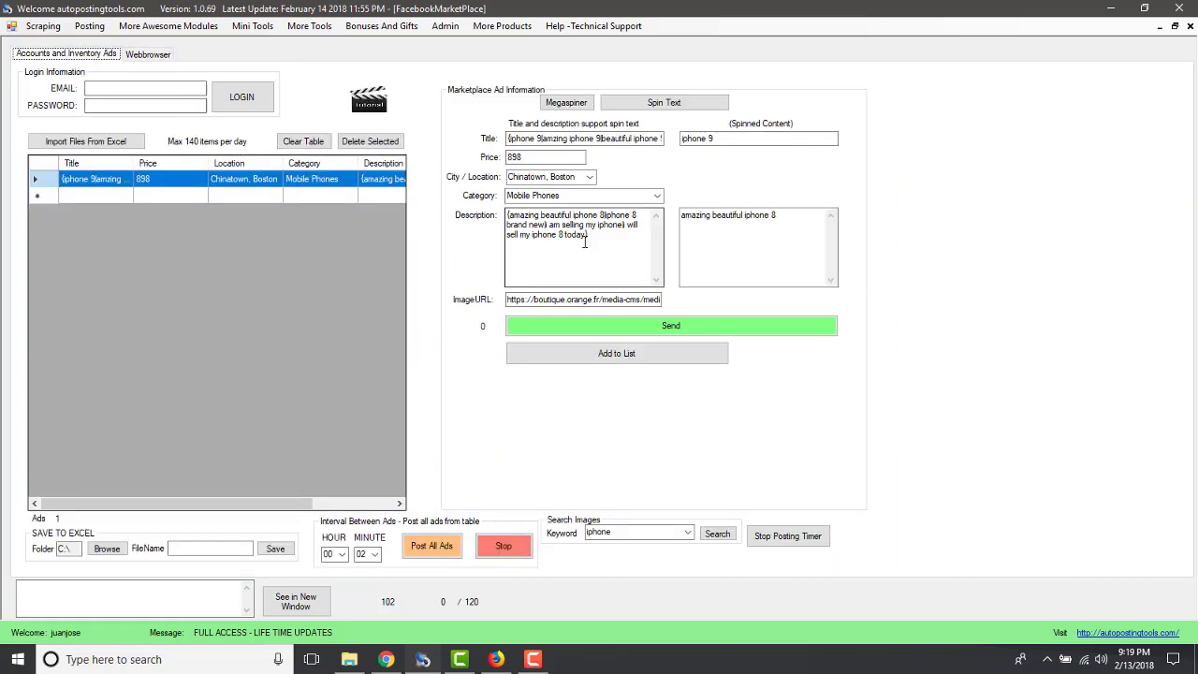
left_click_drag(617, 249, 490, 194)
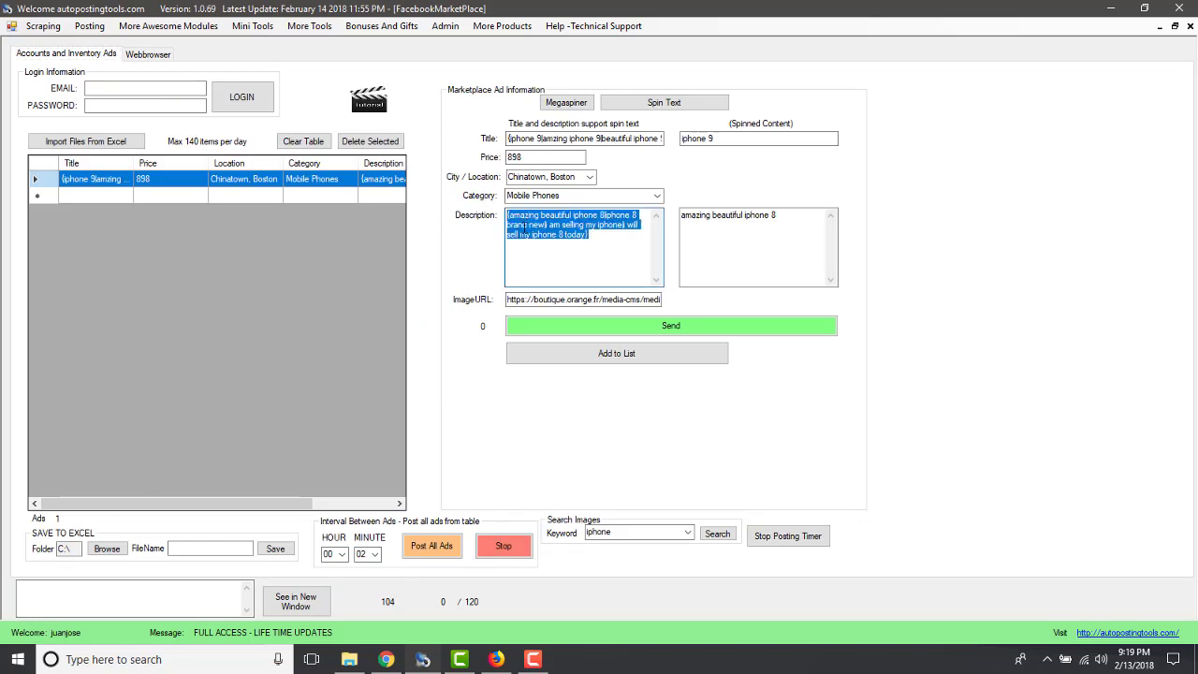
left_click(150, 54)
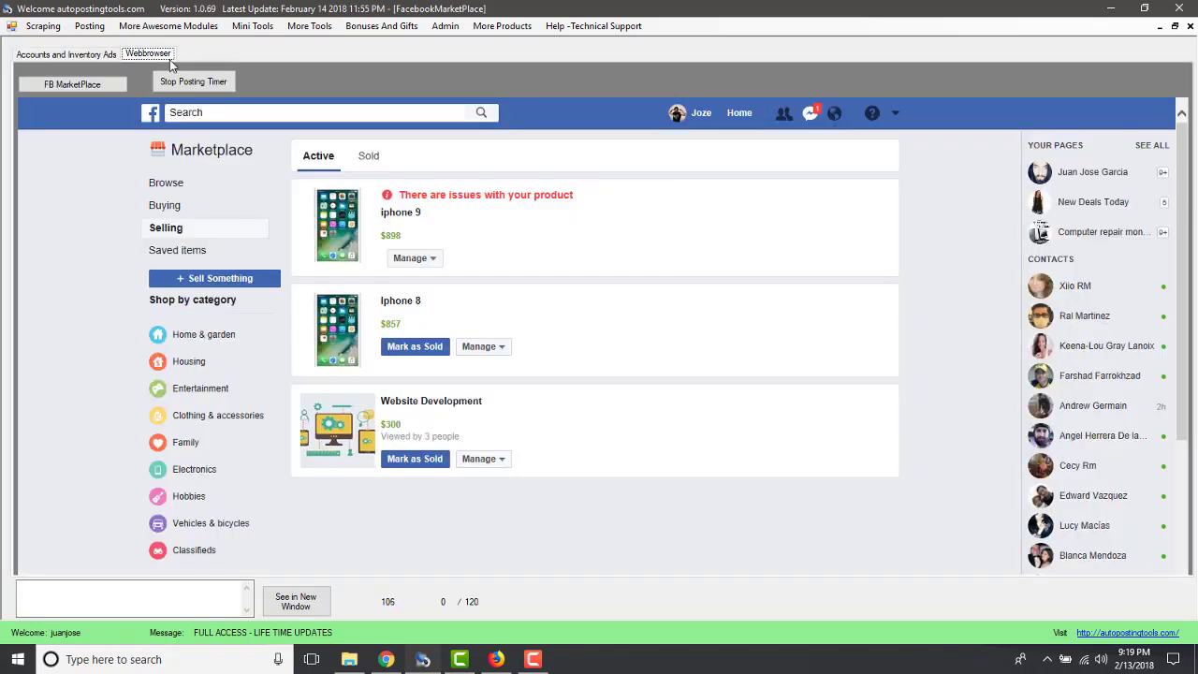